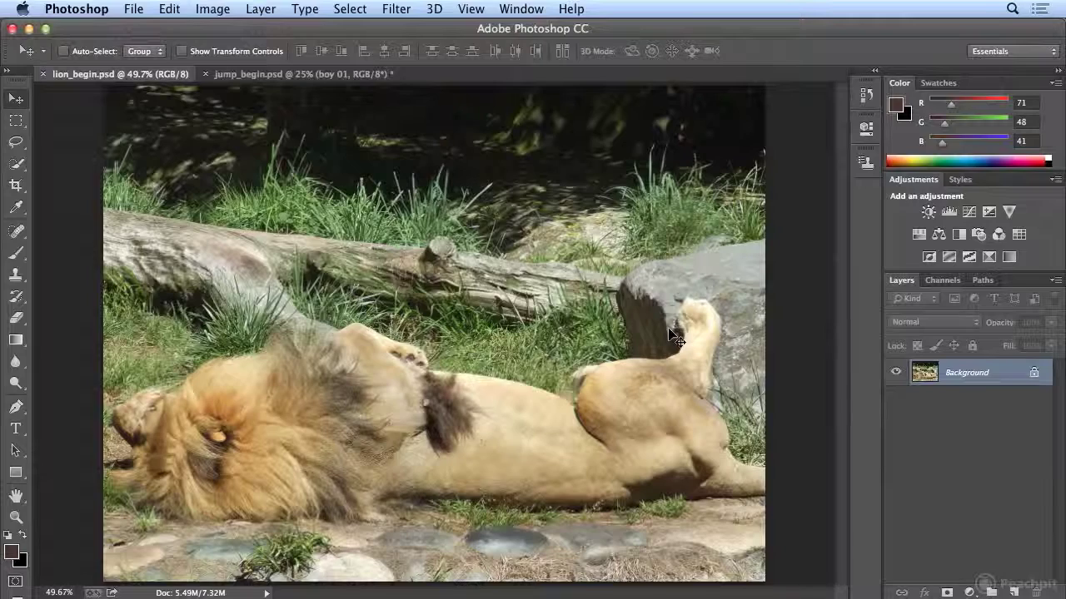
- Load the saved lion channel as a new selection and copy the selected lion to a new layer
click(367, 9)
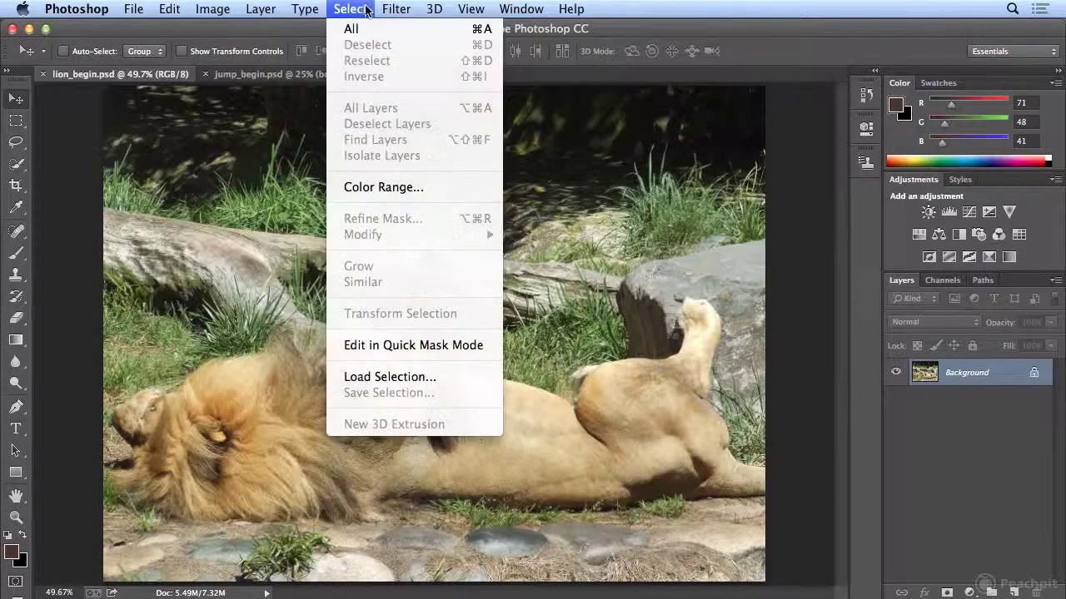
click(412, 377)
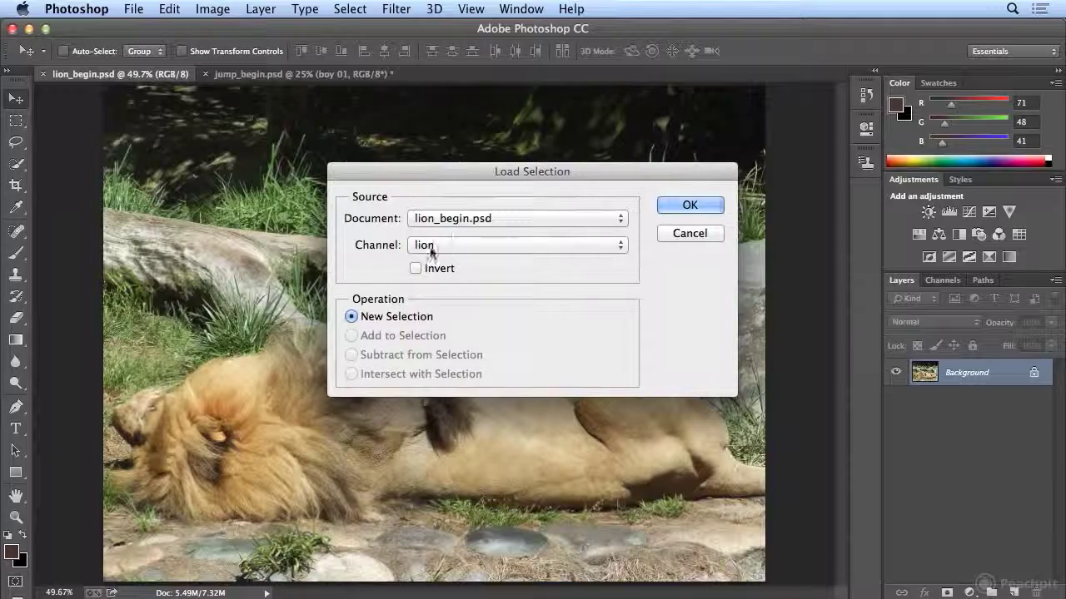
click(679, 208)
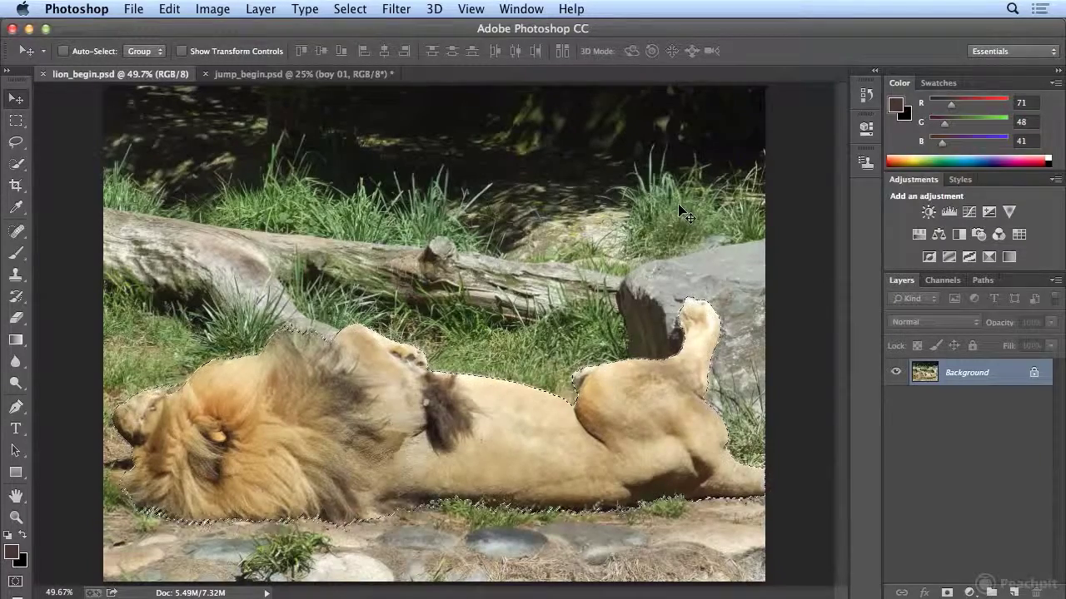
click(261, 8)
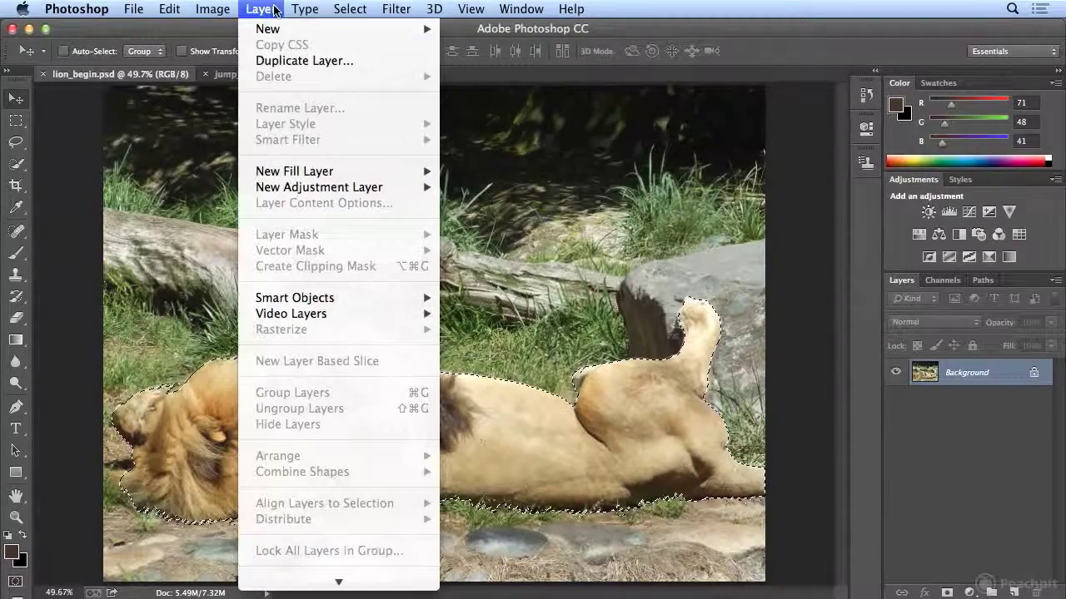
mouse_move(275, 30)
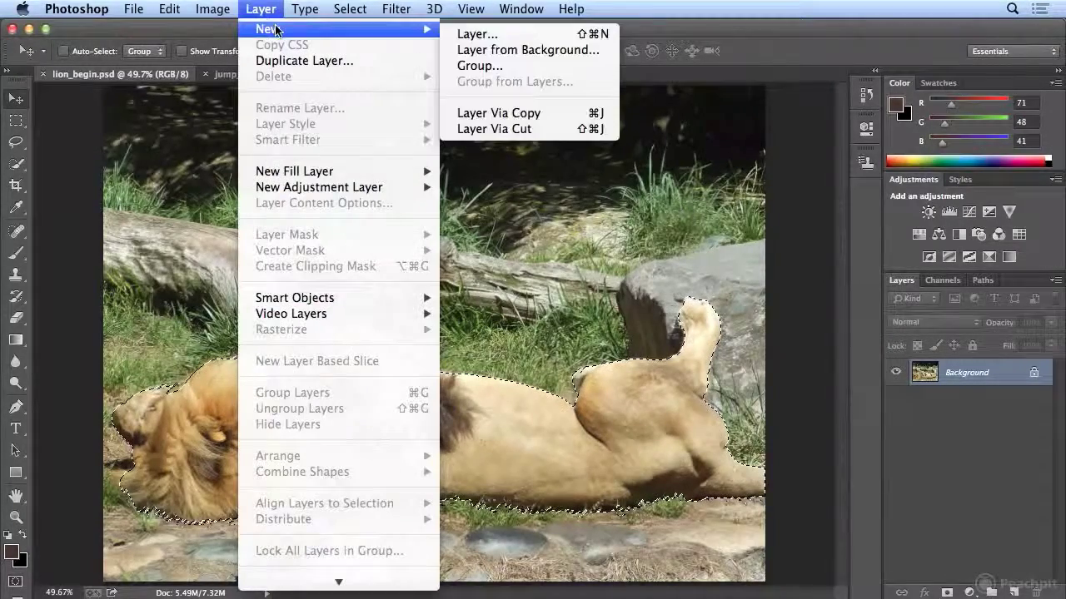
click(560, 115)
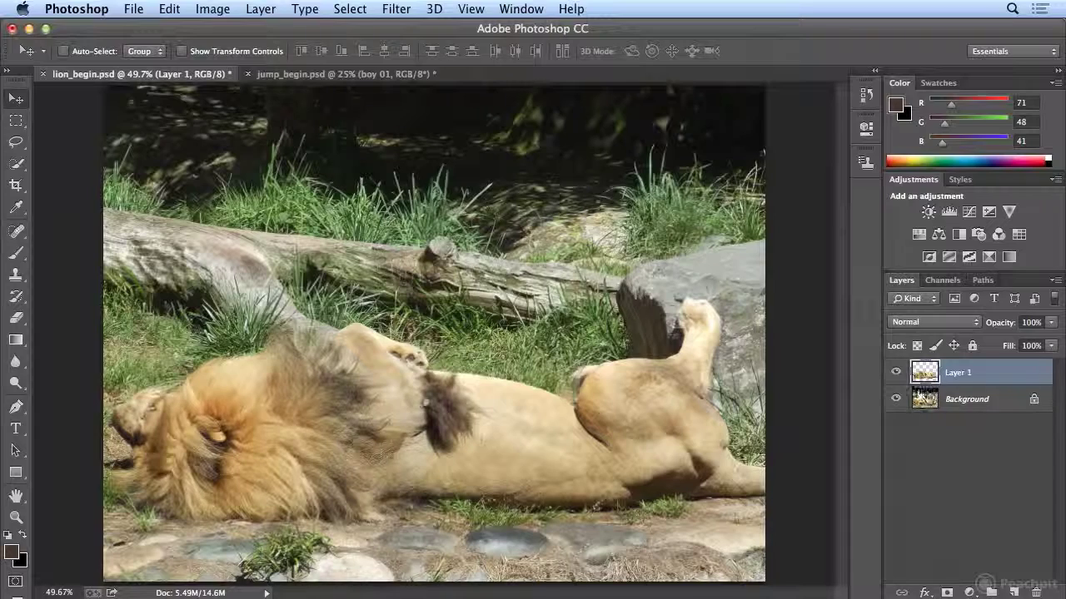
- Hide the Background layer and rename the copied layer lion
click(895, 400)
double_click(959, 373)
text(lion)
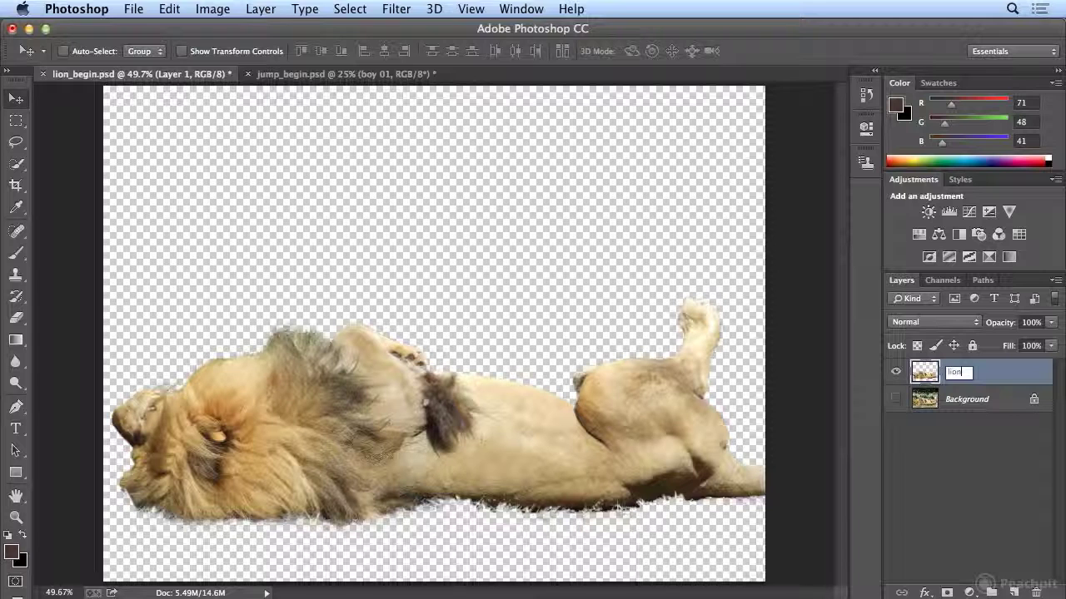
key(Return)
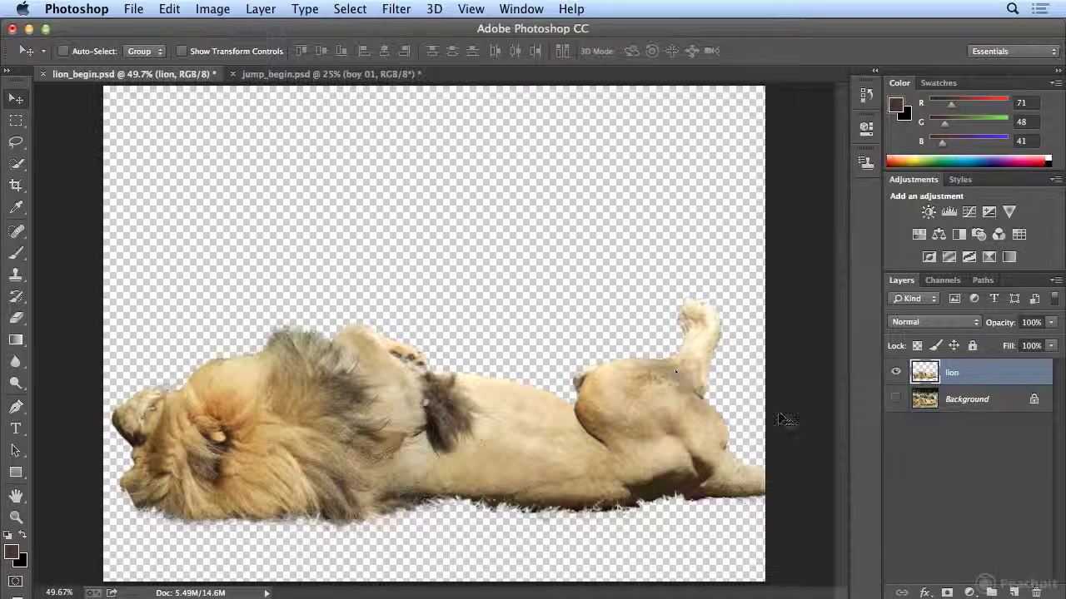
- Show the Background layer, hide the lion layer, and make Background the active layer
click(896, 400)
click(896, 372)
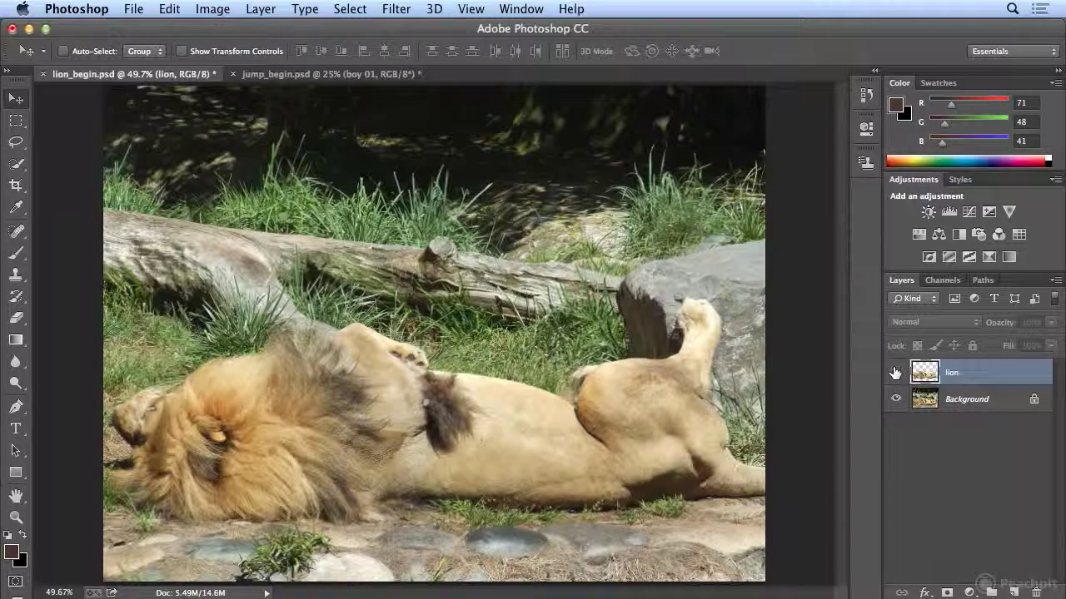
click(952, 402)
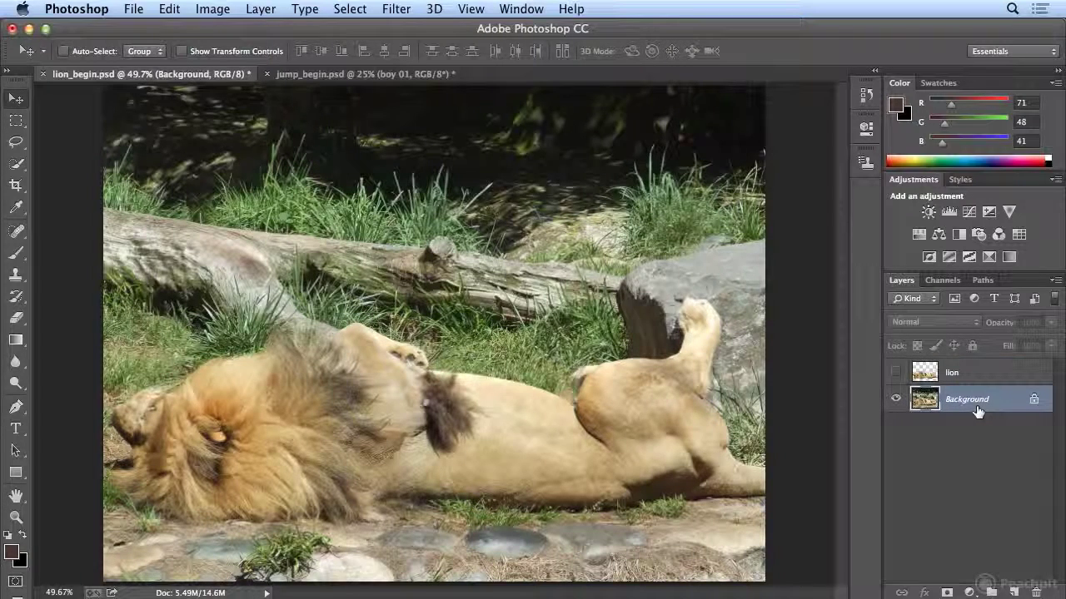
- Load the lion channel as a selection on the Background layer and expand it by 30 pixels
click(334, 9)
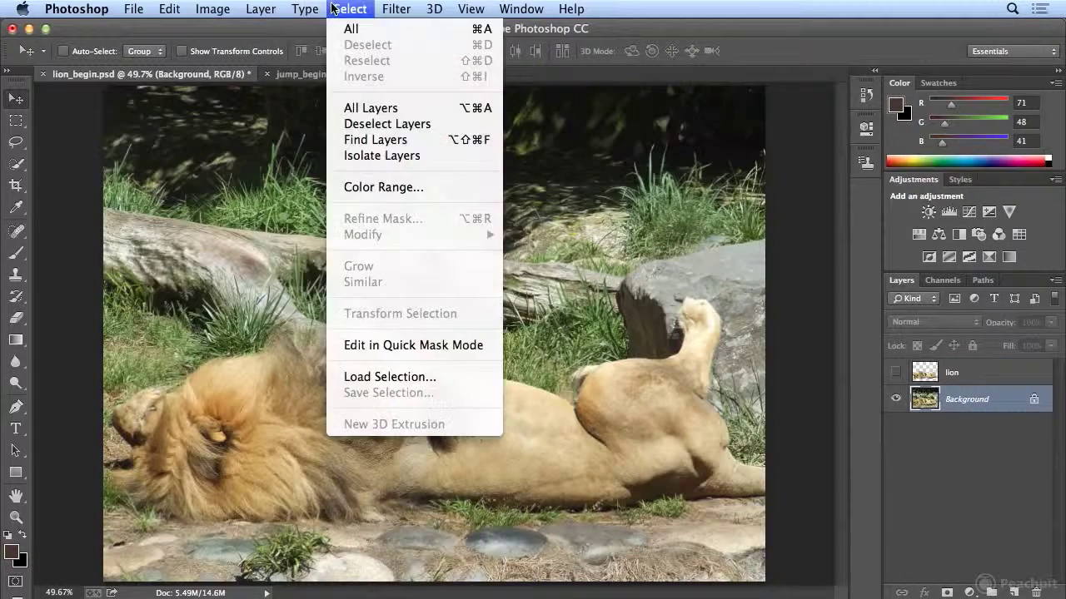
click(364, 380)
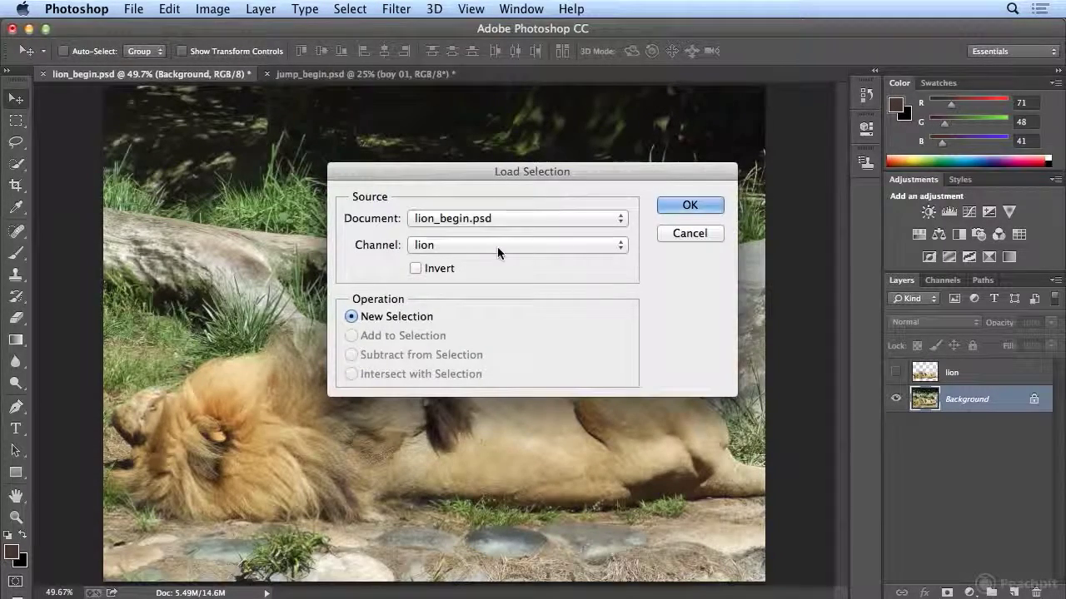
click(687, 206)
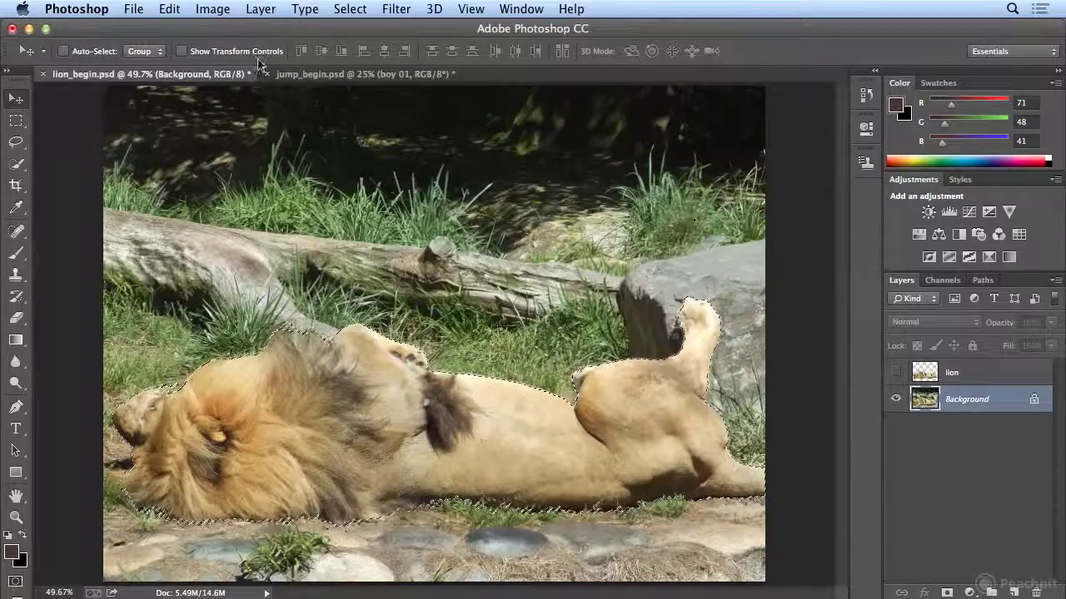
click(350, 8)
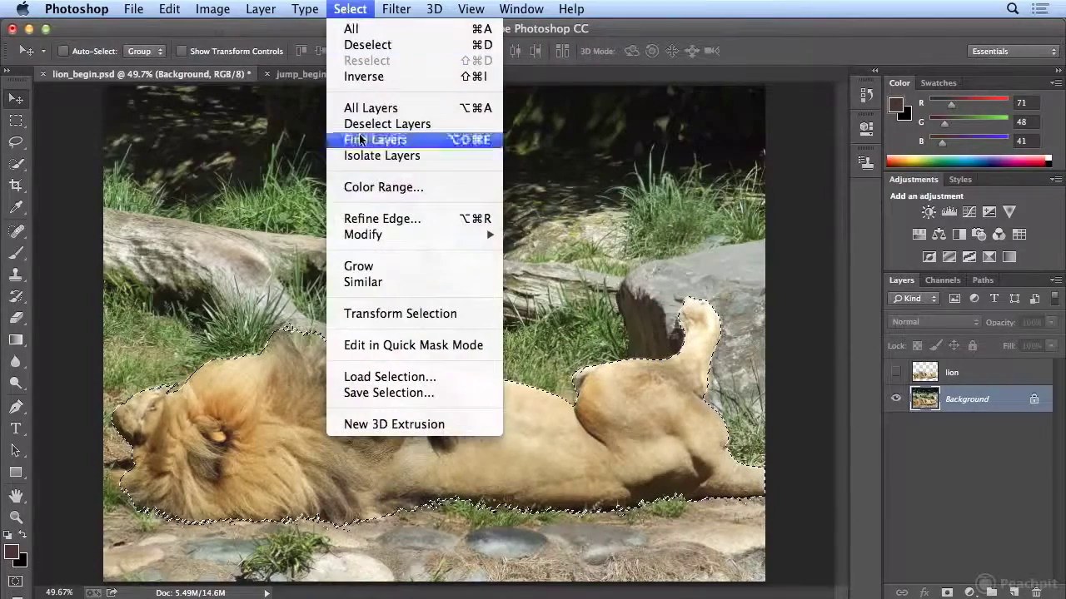
mouse_move(393, 237)
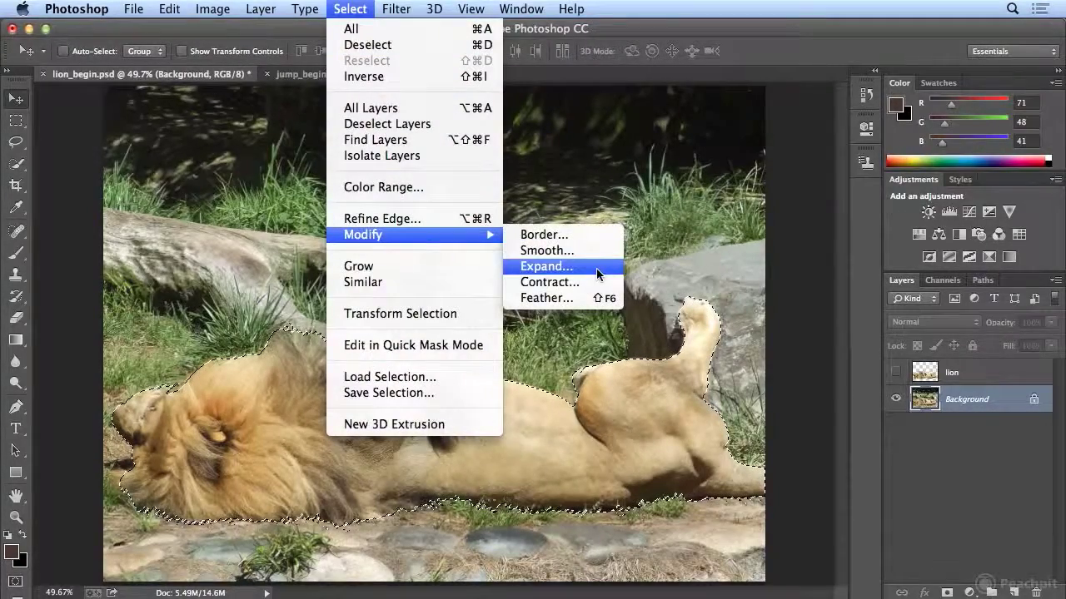
click(597, 272)
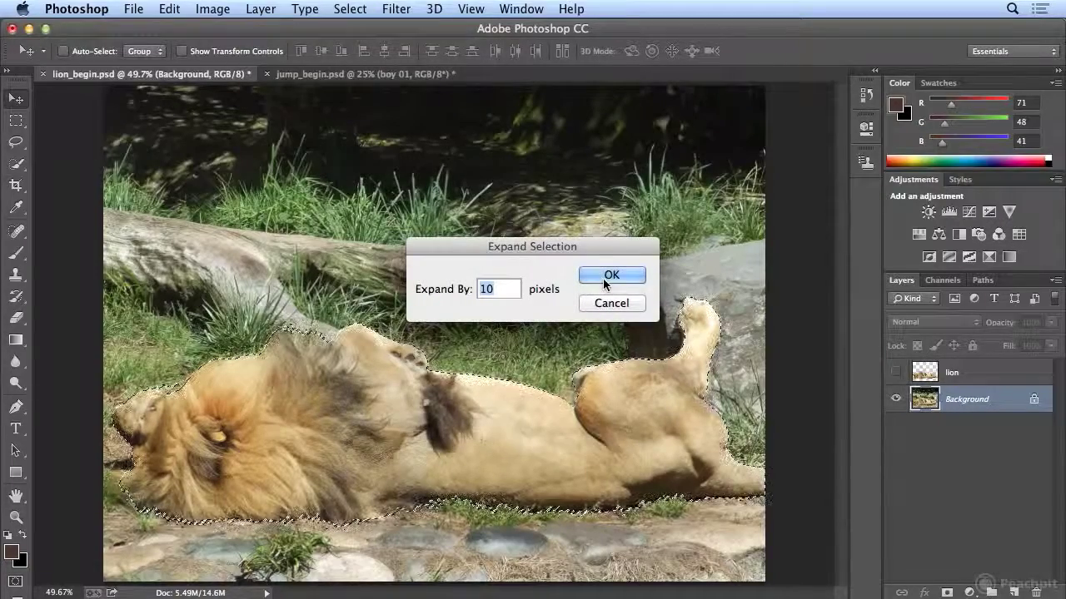
text(30)
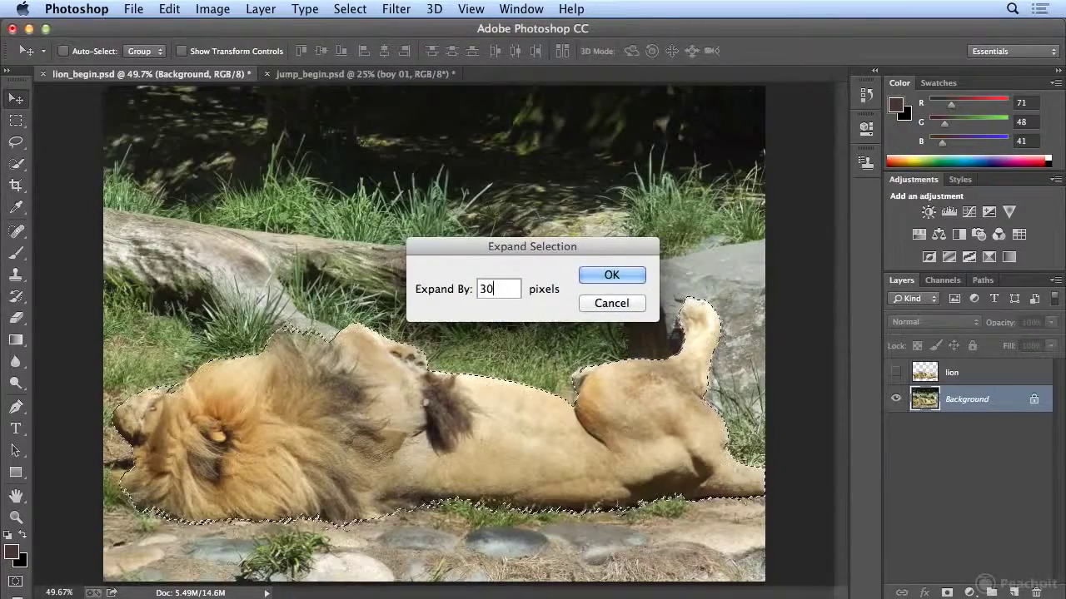
key(Return)
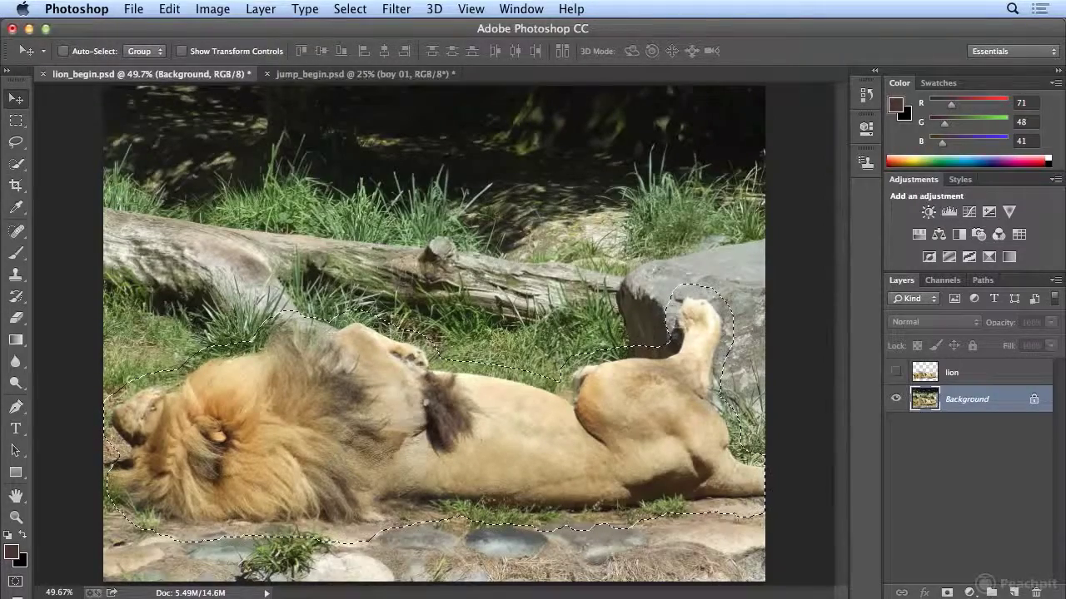
- Fill the expanded selection on the Background layer using Content-Aware in Normal mode at 100% opacity
click(169, 9)
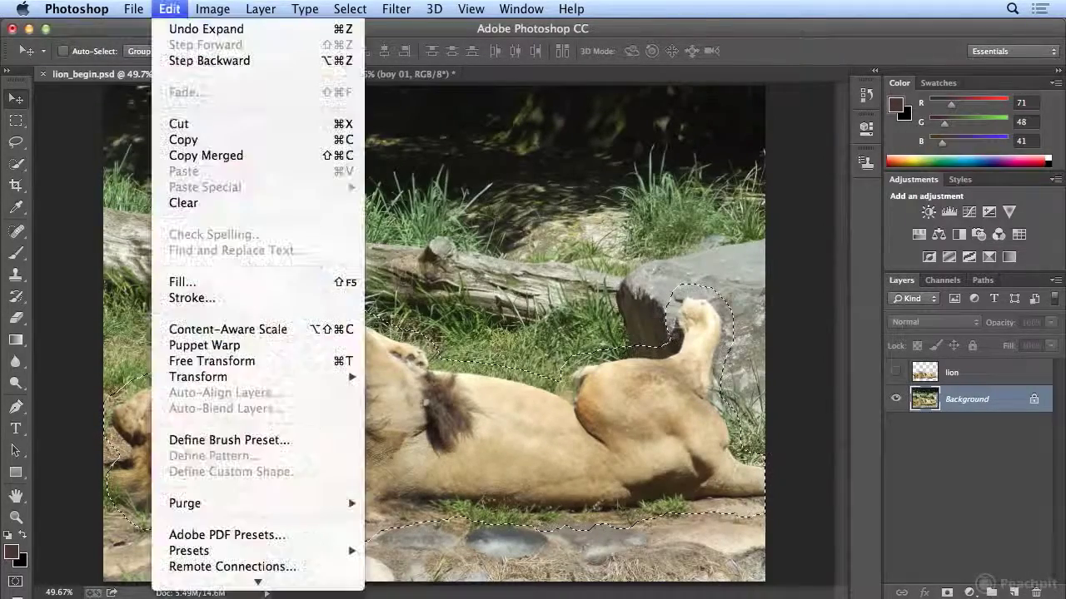
click(208, 283)
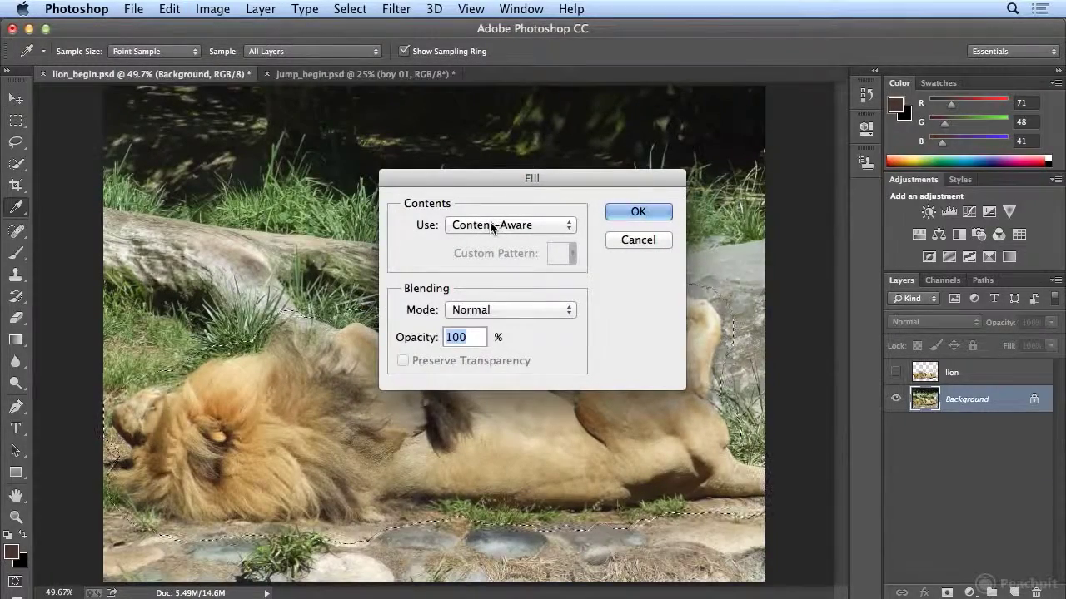
click(640, 211)
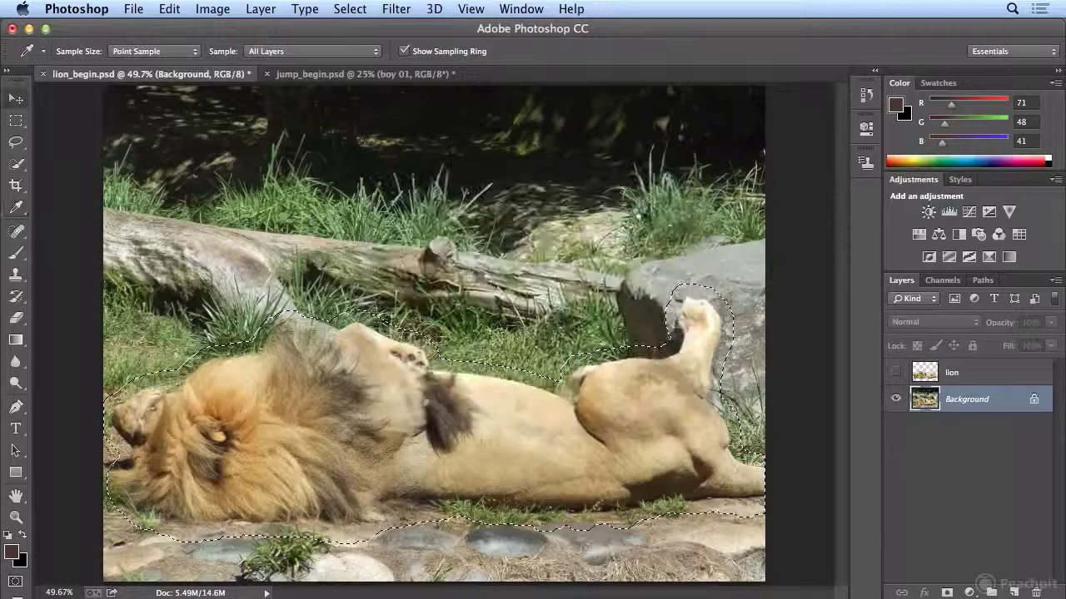
key(v)
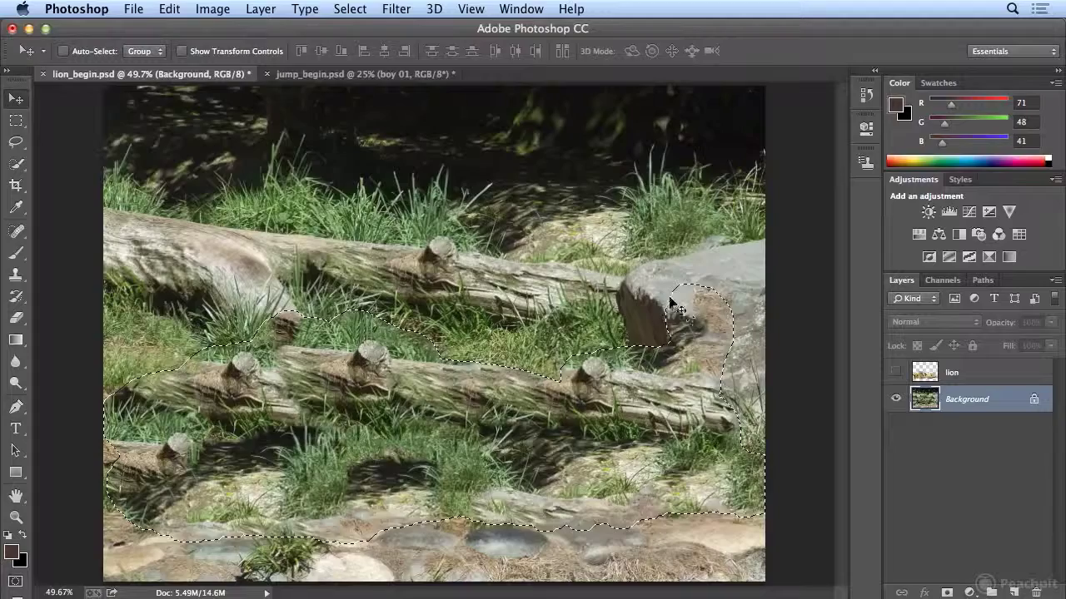
- Repeat the Content-Aware fill on the same selection to regenerate the background, and deselect
click(169, 8)
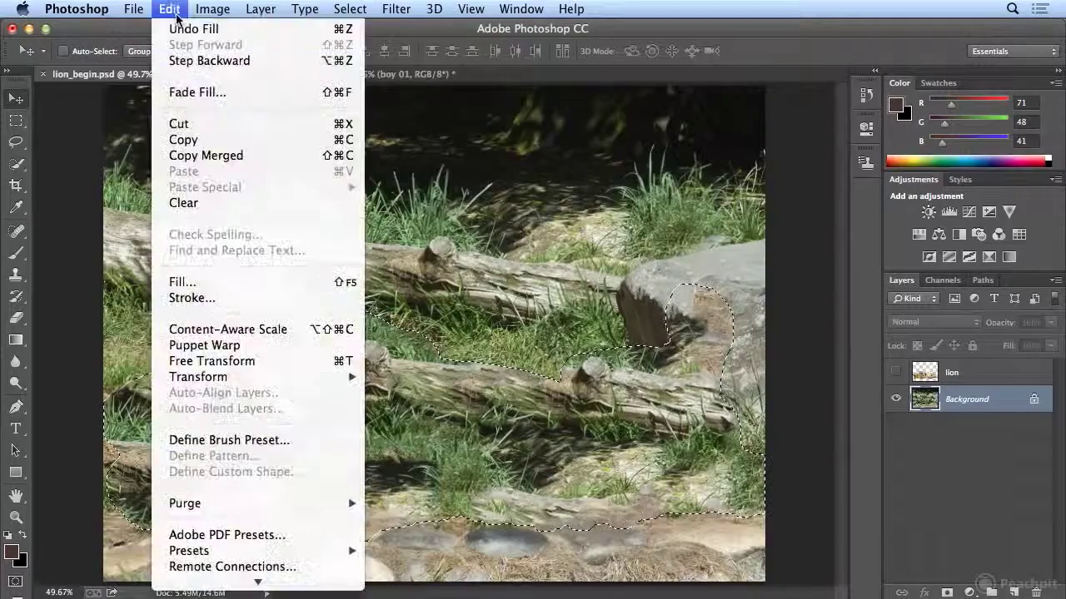
click(178, 283)
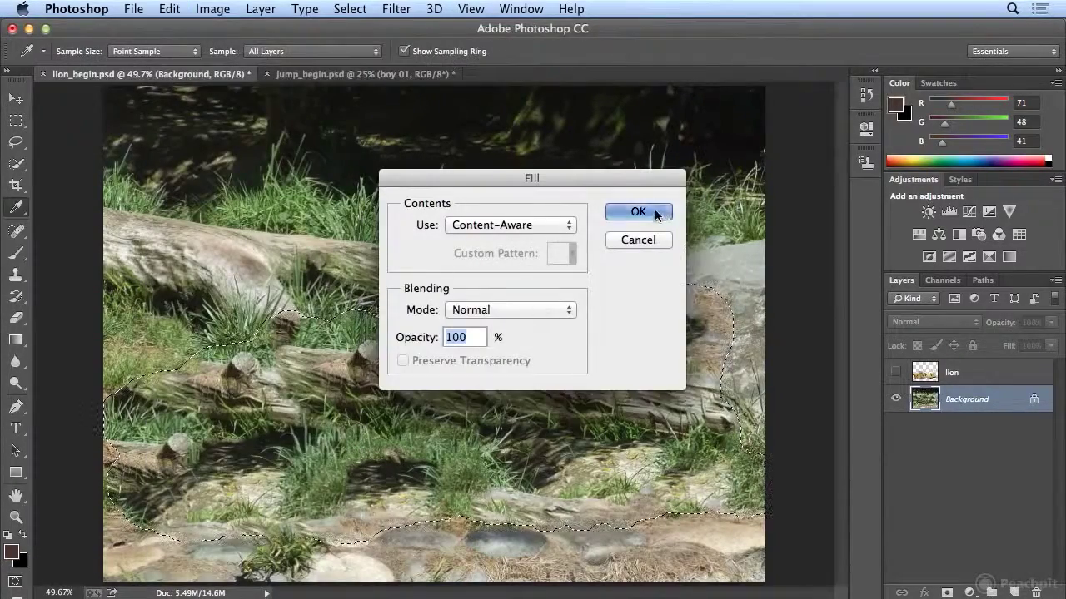
click(638, 212)
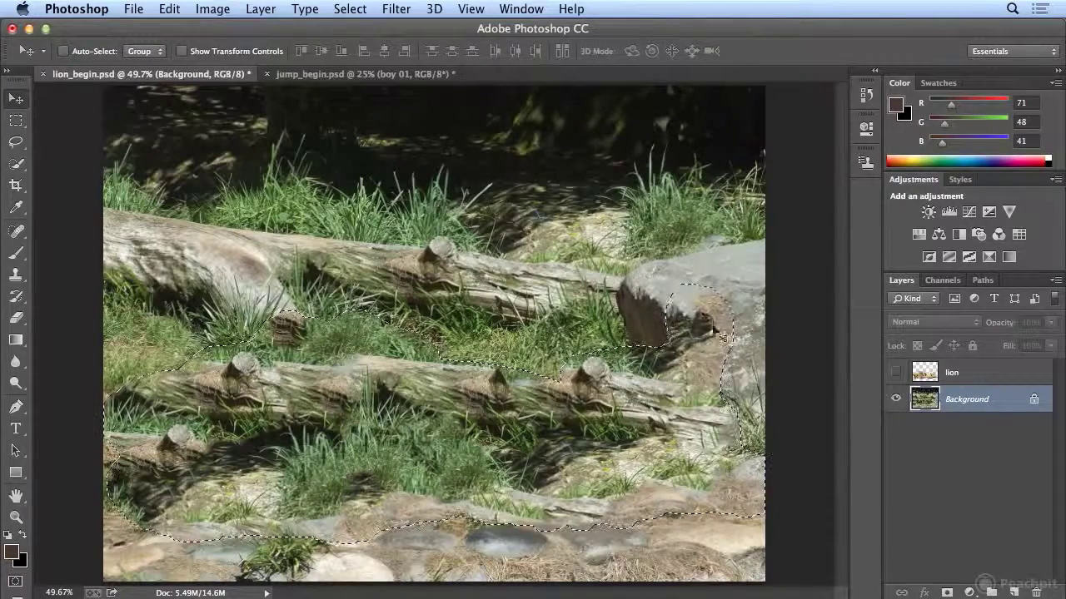
click(349, 8)
click(342, 46)
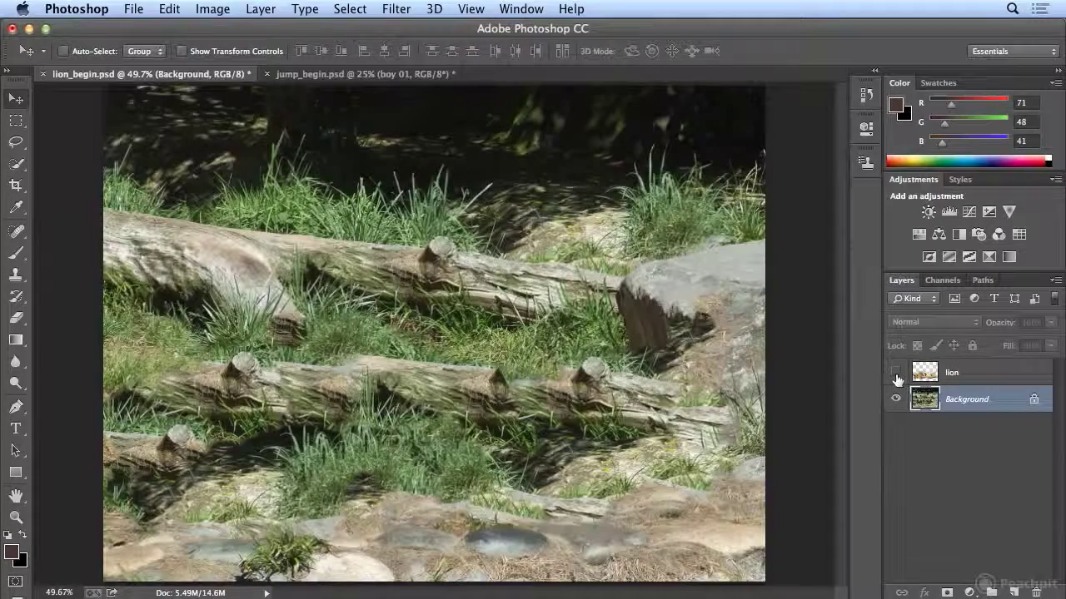
- Show the lion layer and start Puppet Warp on it, placing pins on the lion's head, bent knee and rump
click(896, 374)
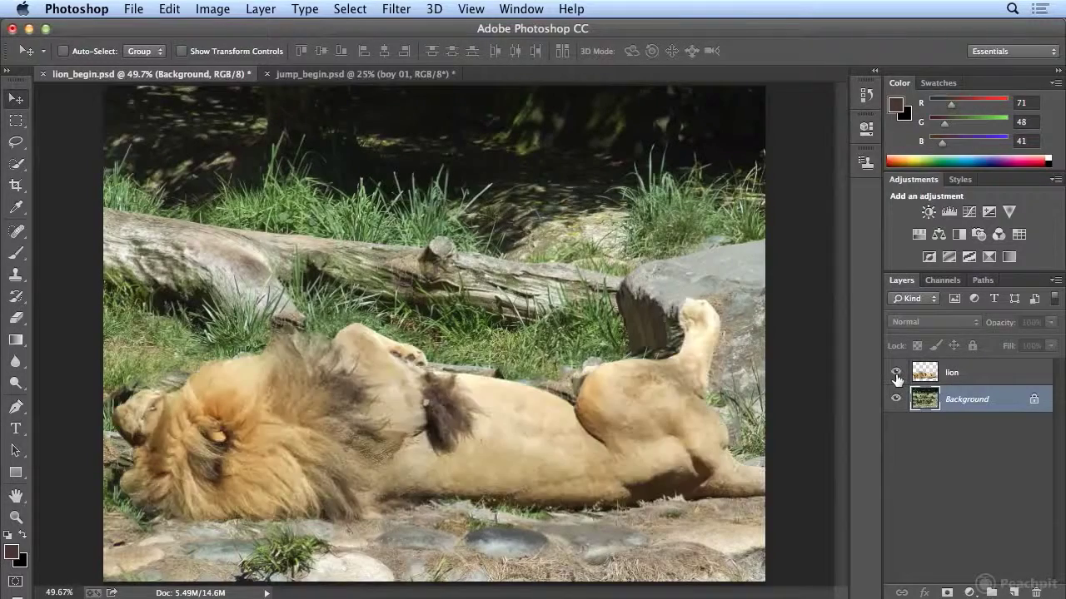
click(948, 379)
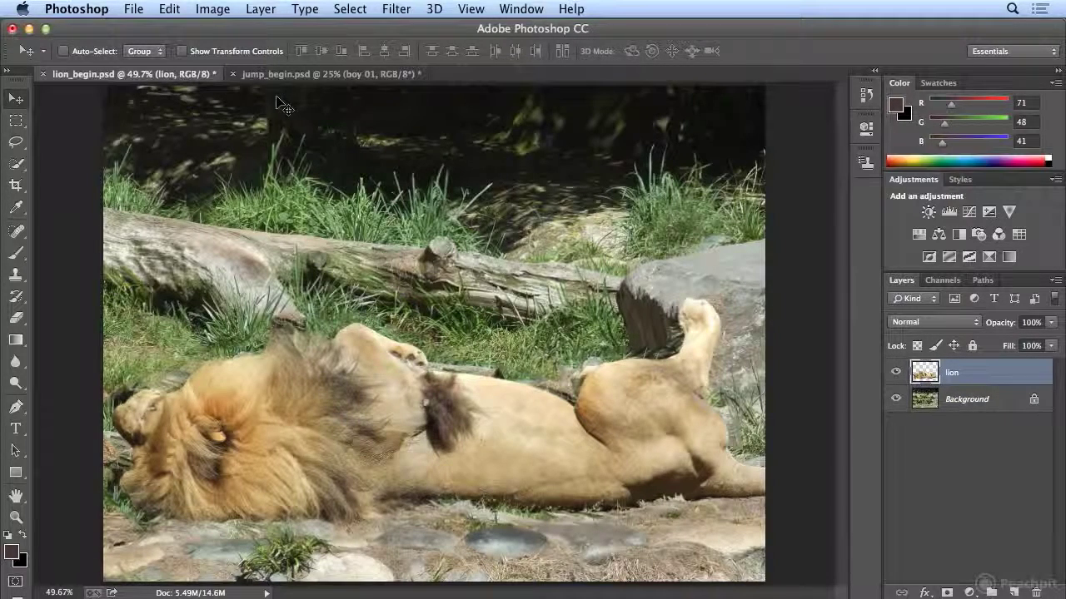
click(173, 9)
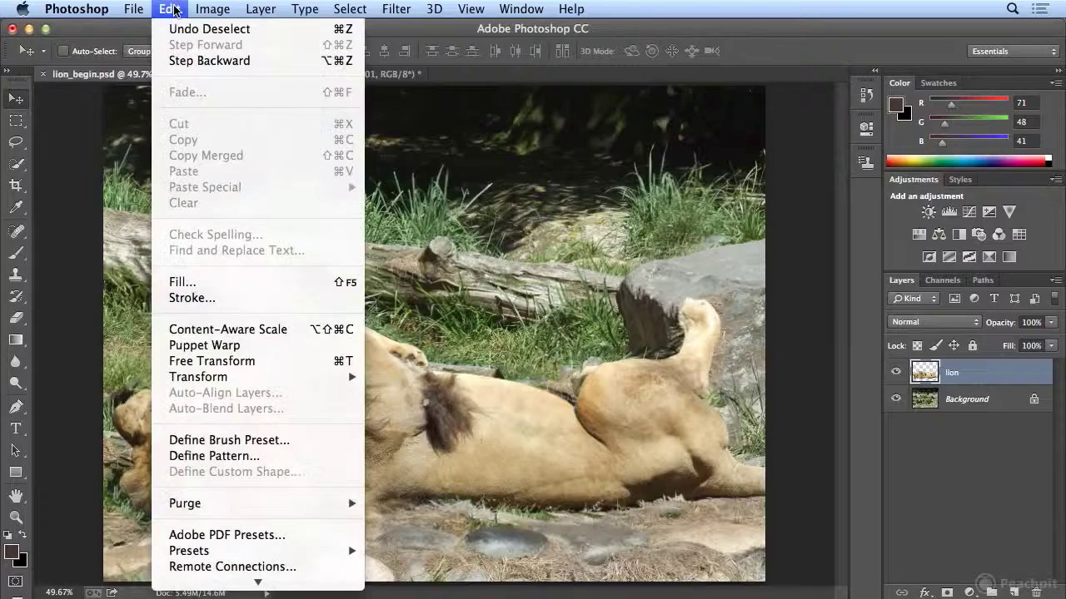
click(208, 344)
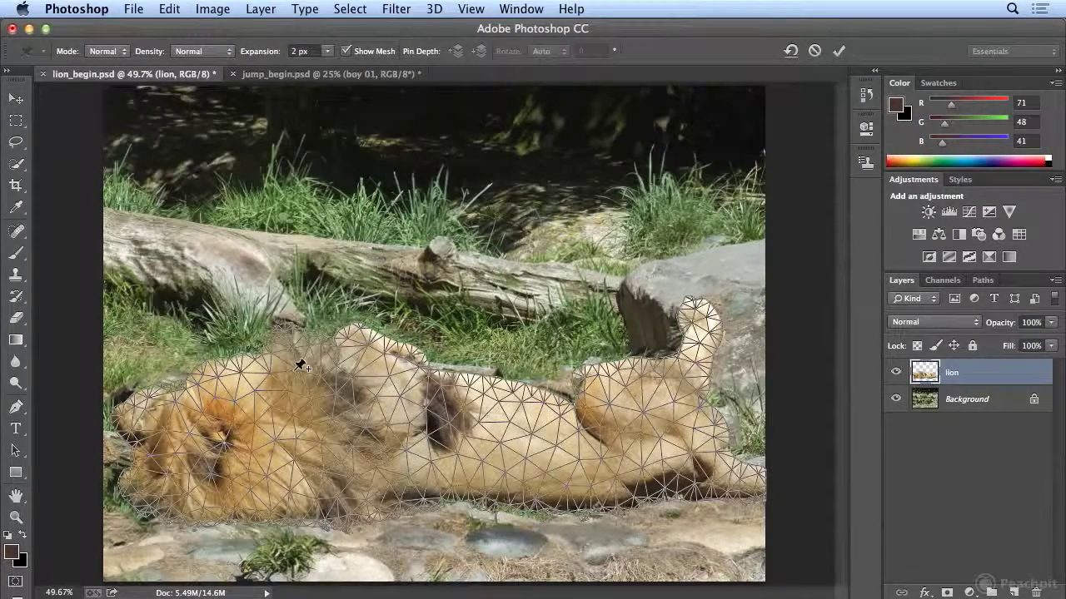
click(191, 428)
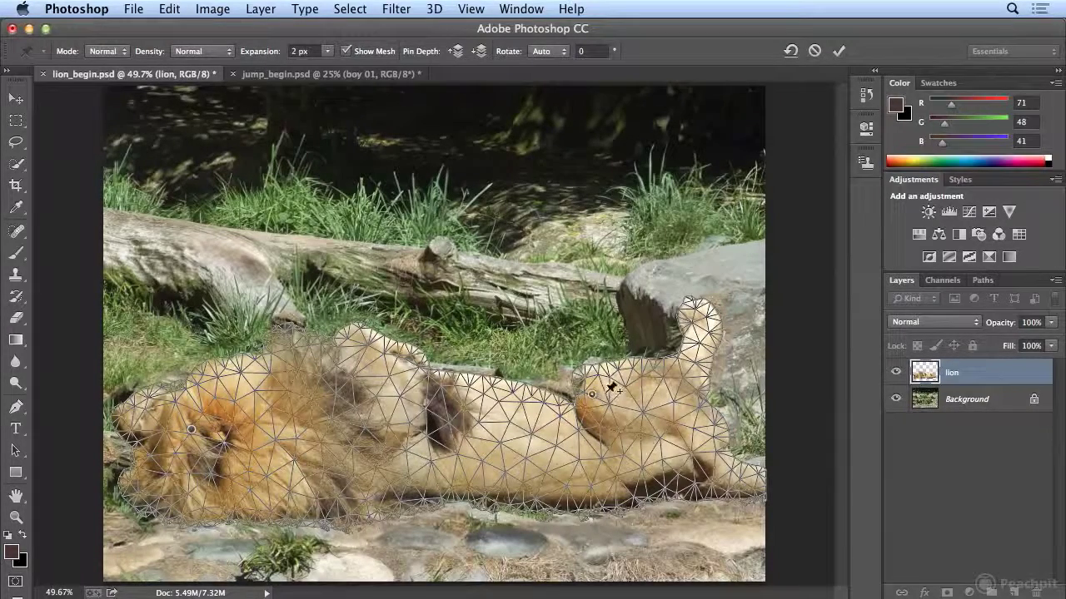
click(592, 394)
click(704, 453)
- Warp the lion by moving the raised hind paw slightly outward and the bent knee slightly upward, and apply the warp
mouse_move(704, 314)
mouse_down()
mouse_move(666, 331)
mouse_move(718, 341)
mouse_move(715, 309)
mouse_up()
drag(591, 396, 589, 374)
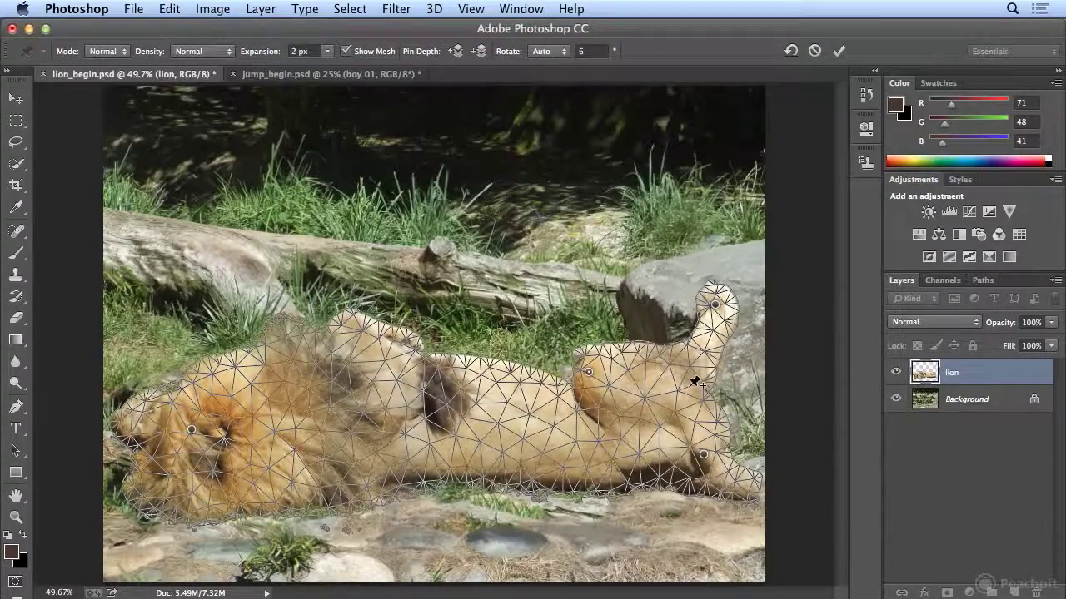
key(Return)
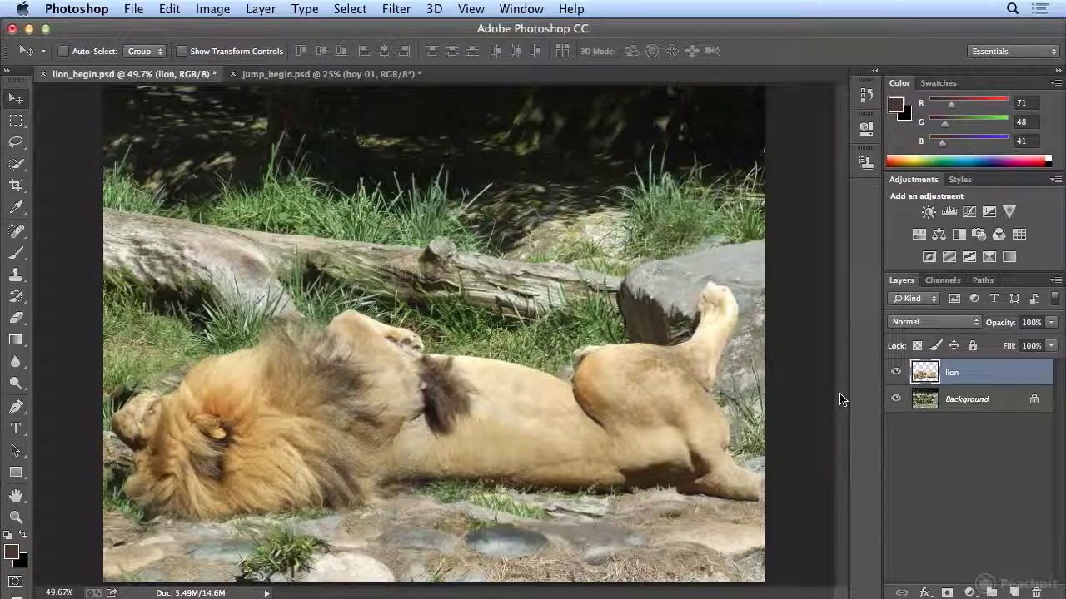
- Toggle the puppet warp off and on to compare the lion's pose before and after
key(super+z)
key(super+z)
key(super+z)
key(super+z)
- Switch to the jump_begin.psd document and hide its Background layer to isolate the boy 01 layer
click(270, 74)
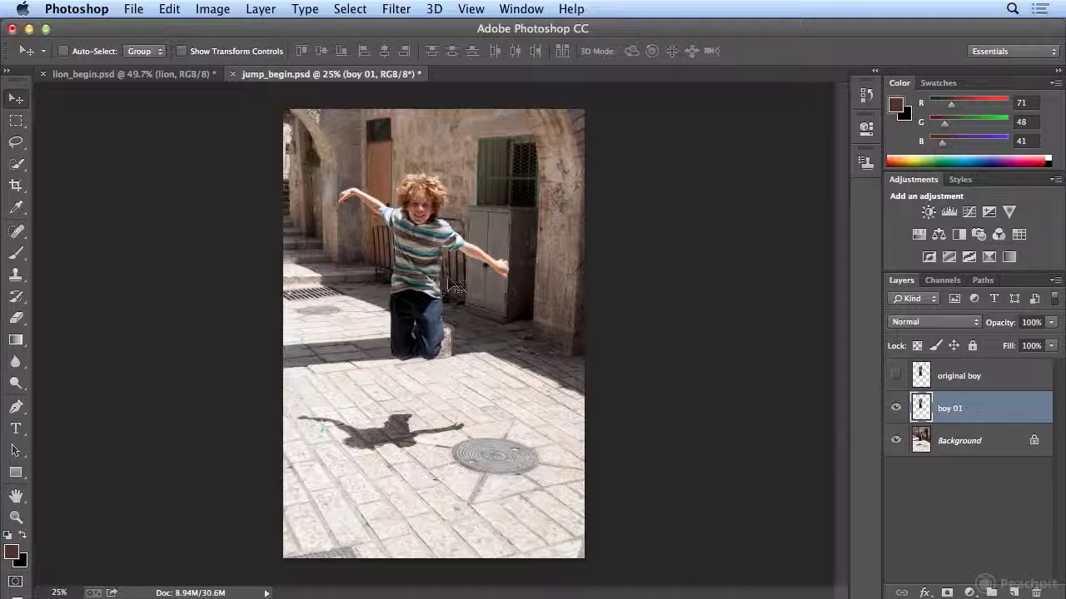
click(896, 442)
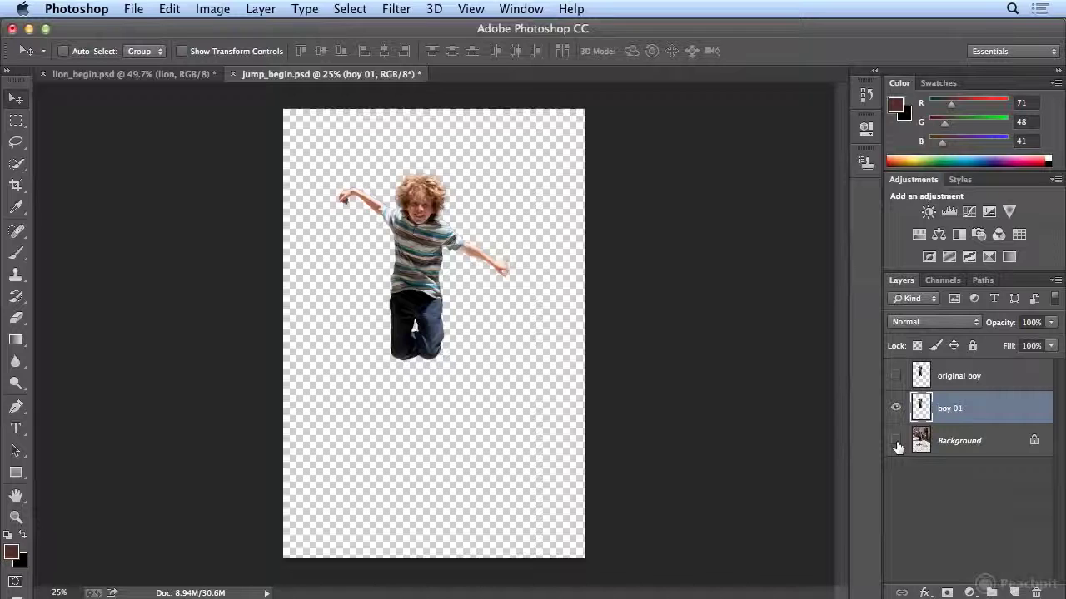
- Show the Background layer and move the boy 01 layer slightly downward
click(896, 442)
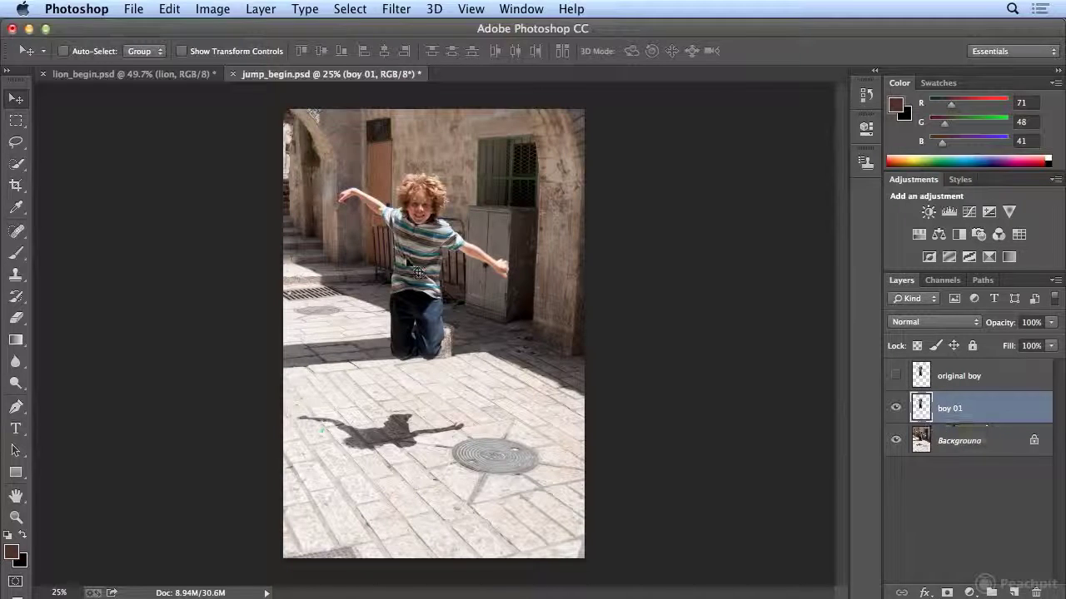
drag(408, 258, 407, 272)
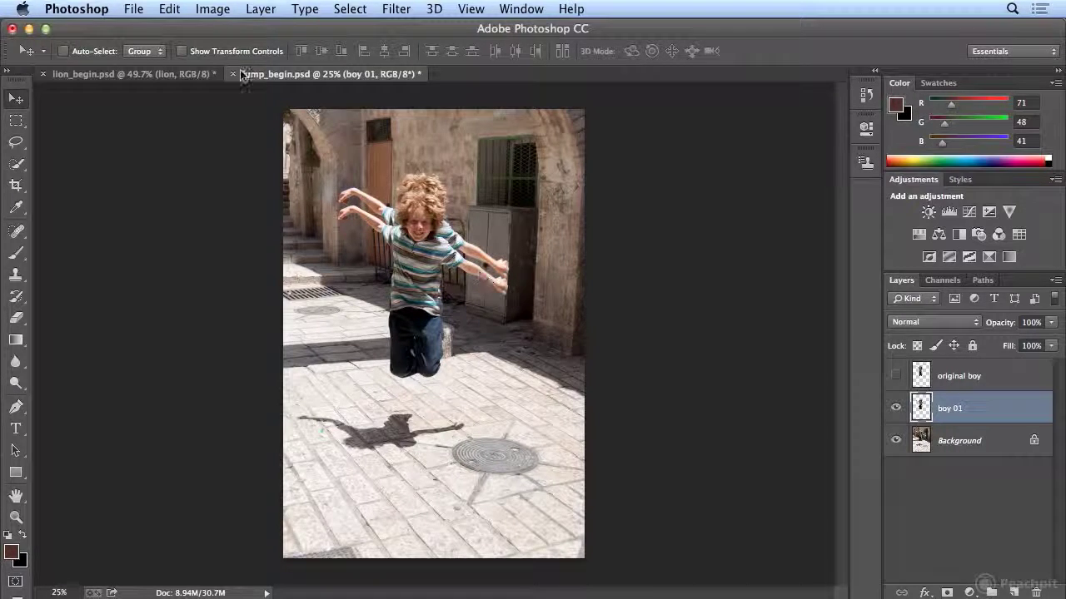
- Start Puppet Warp on the boy 01 layer and place a pin on each of the boy's knees
click(158, 12)
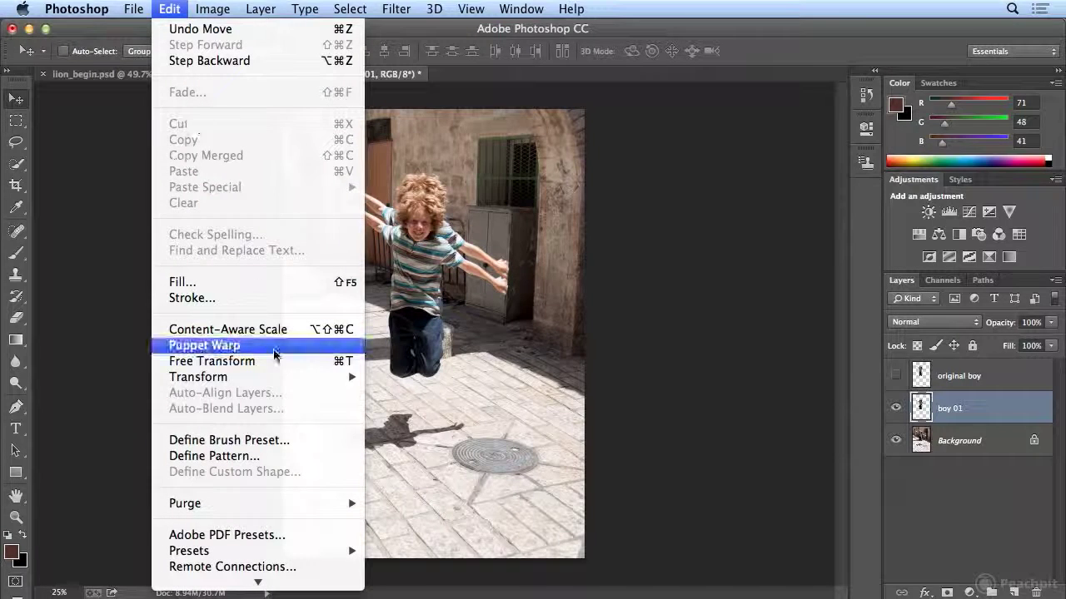
click(273, 347)
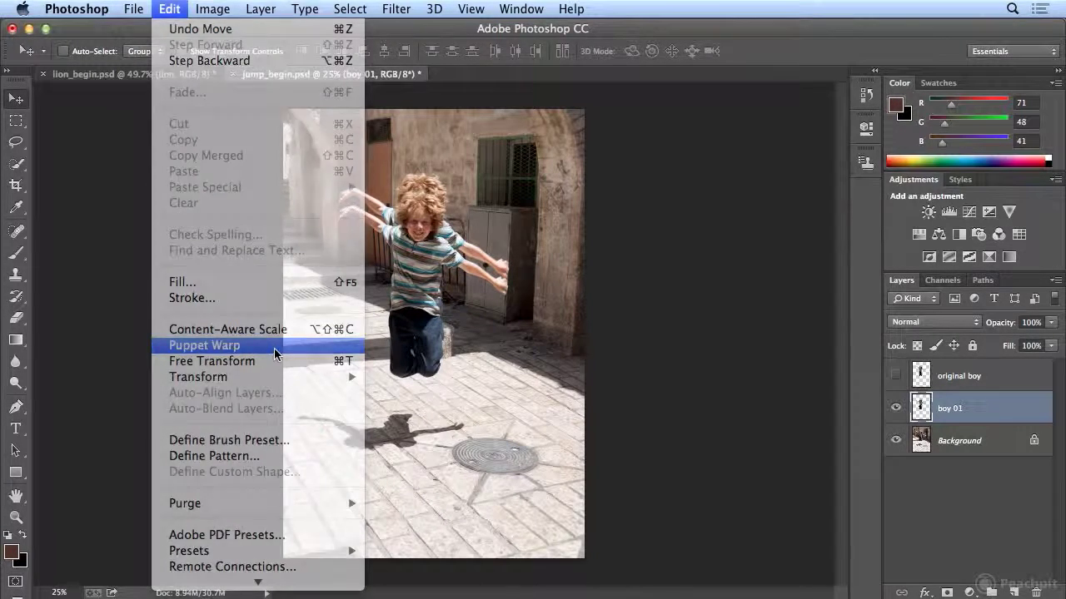
key(super+plus)
key(super+plus)
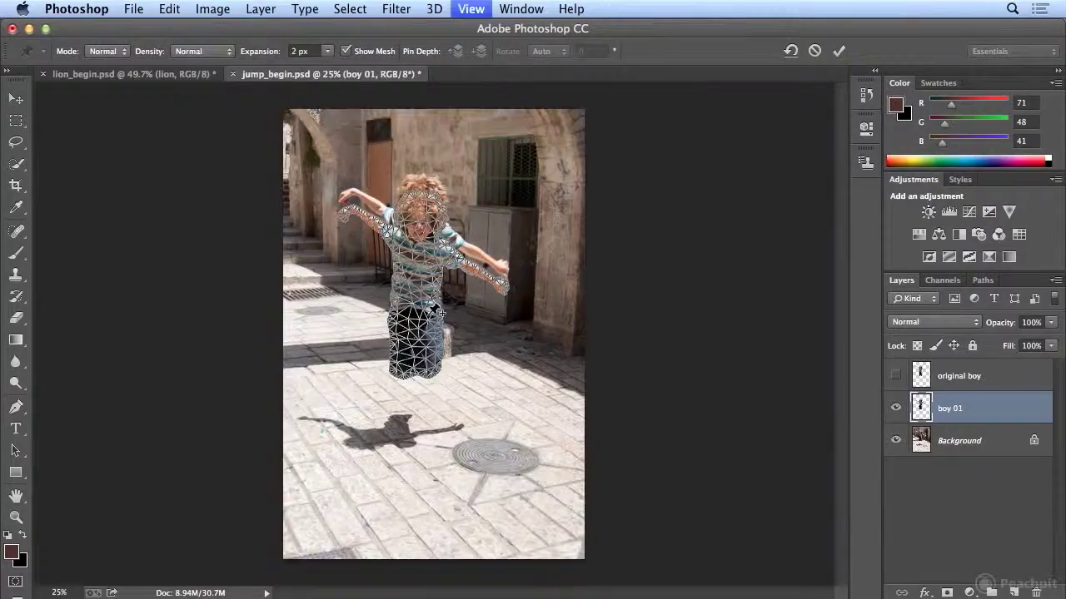
scroll(428, 314, up, 5)
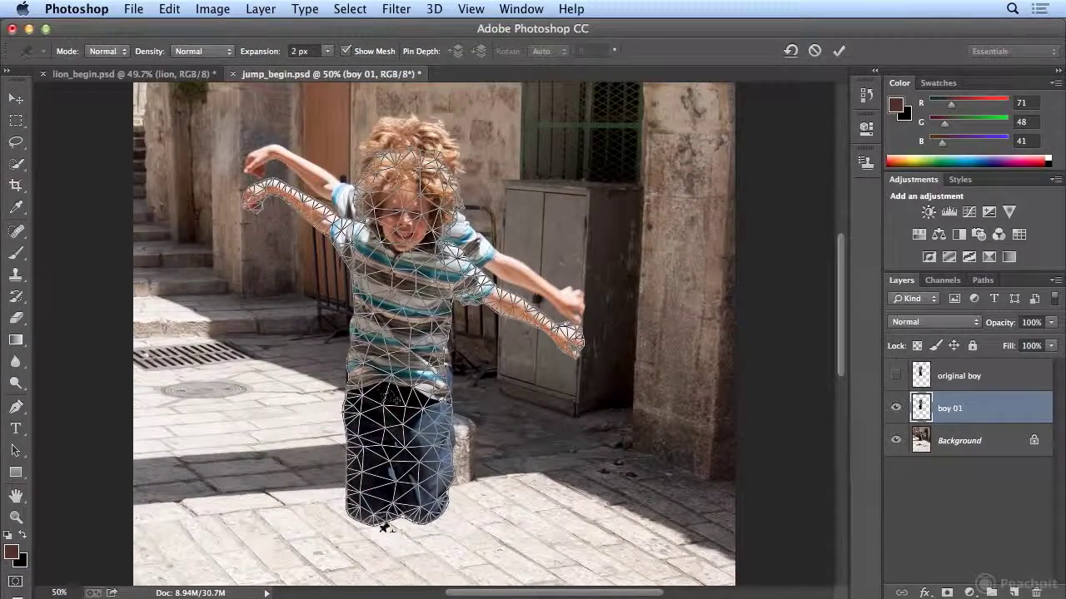
click(360, 500)
click(425, 497)
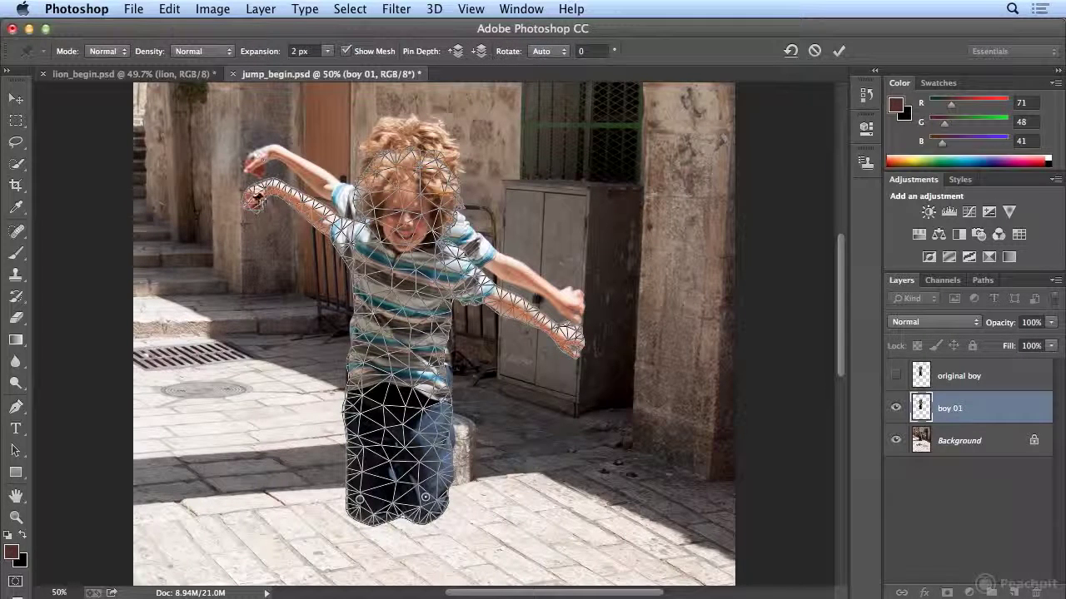
- Pin the boy's shoulders, hands and raised forearm, bend both arms downward, and apply the warp
click(264, 187)
click(358, 243)
drag(265, 189, 251, 216)
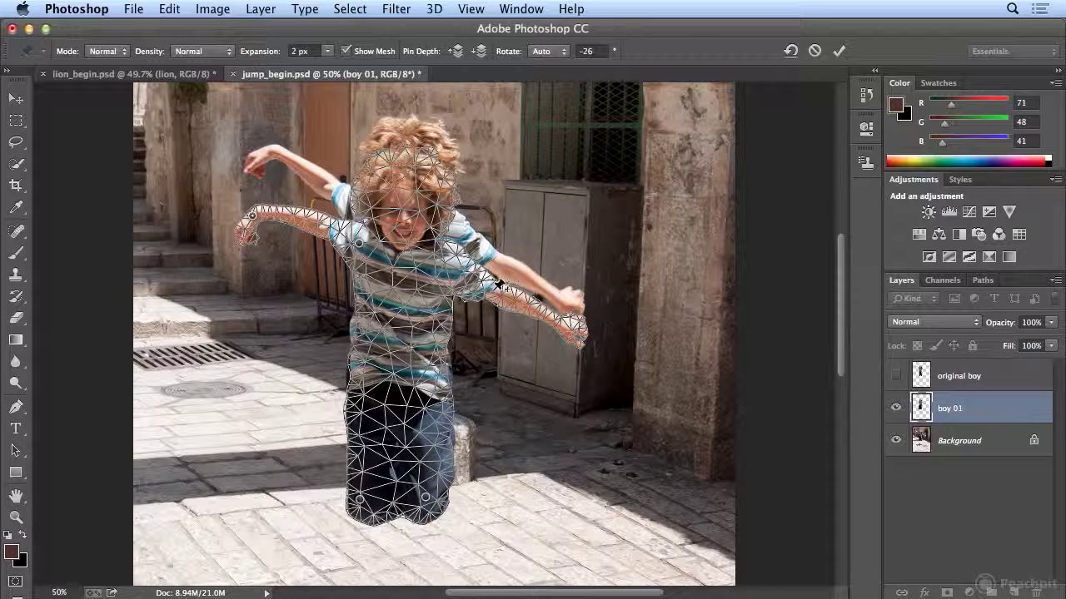
click(462, 266)
drag(580, 327, 554, 364)
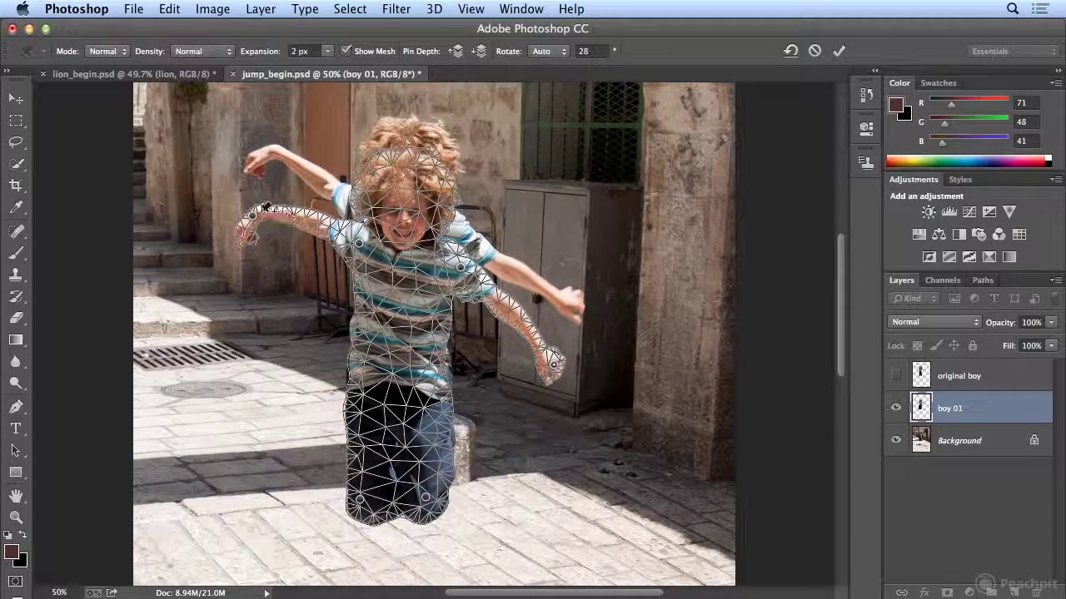
drag(252, 216, 294, 232)
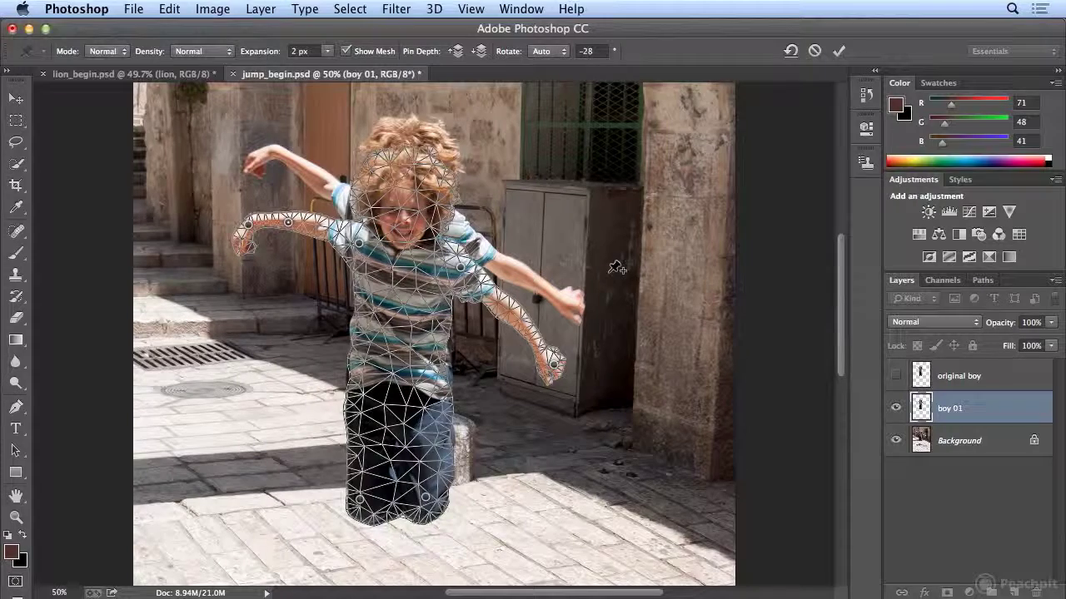
key(Return)
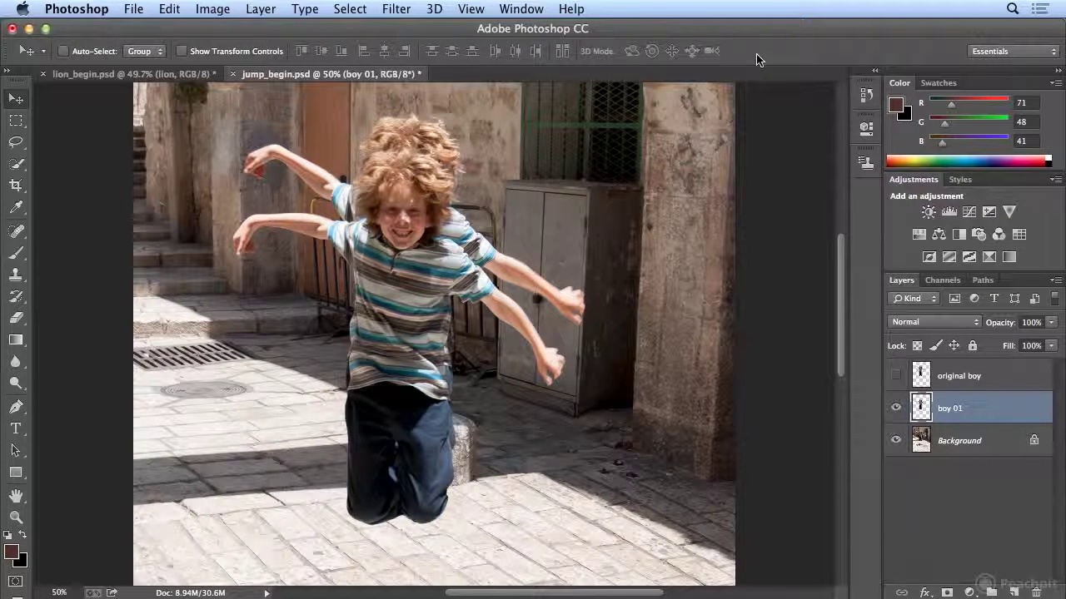
- Start a Motion Blur on the boy 01 layer and try an angle of 0° with a distance of 37 pixels
click(388, 10)
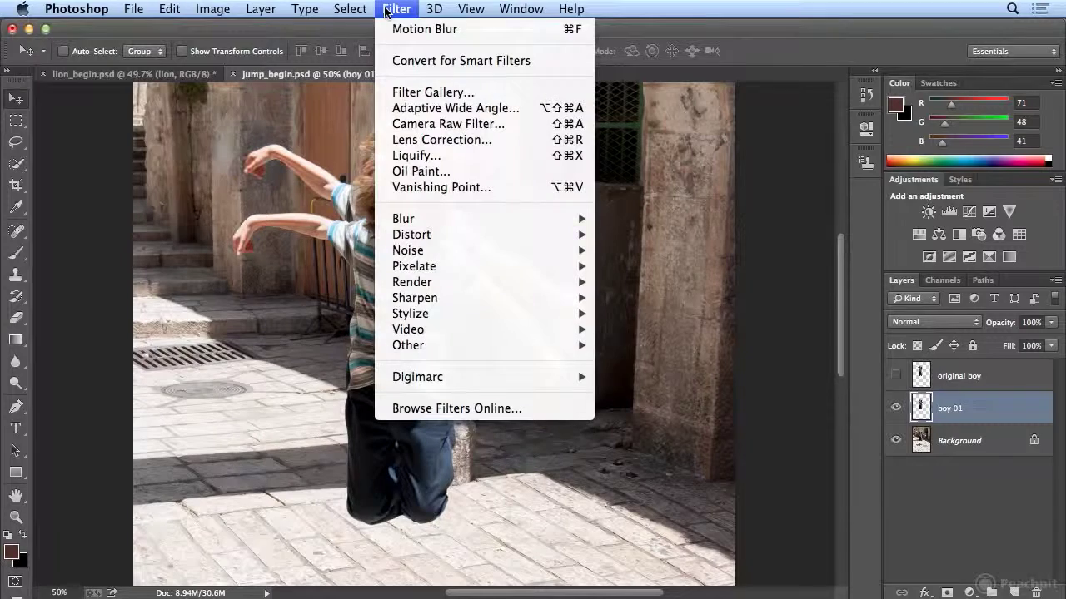
mouse_move(421, 221)
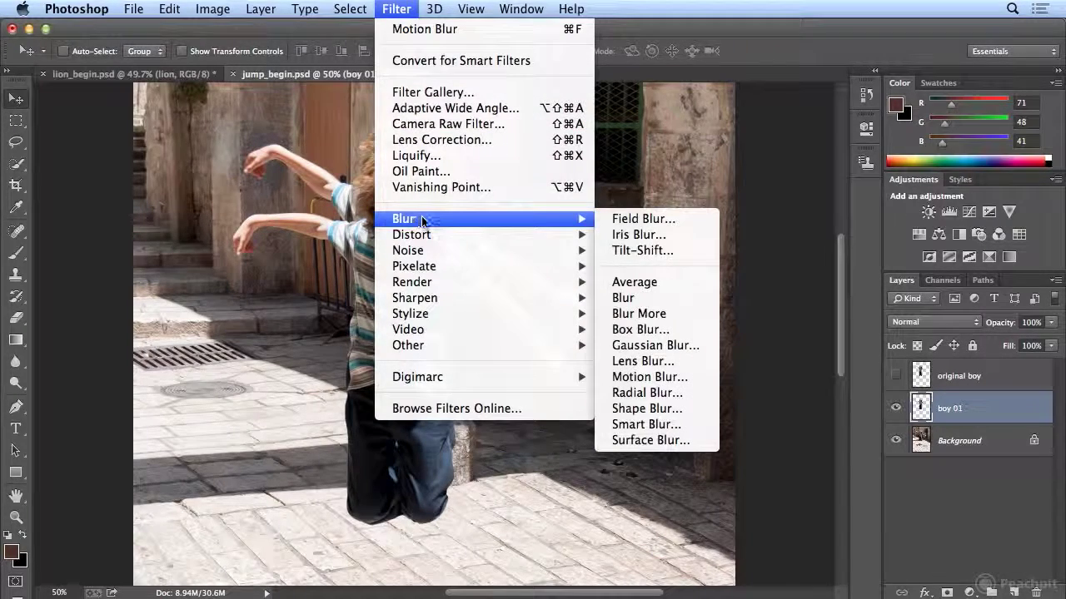
click(708, 376)
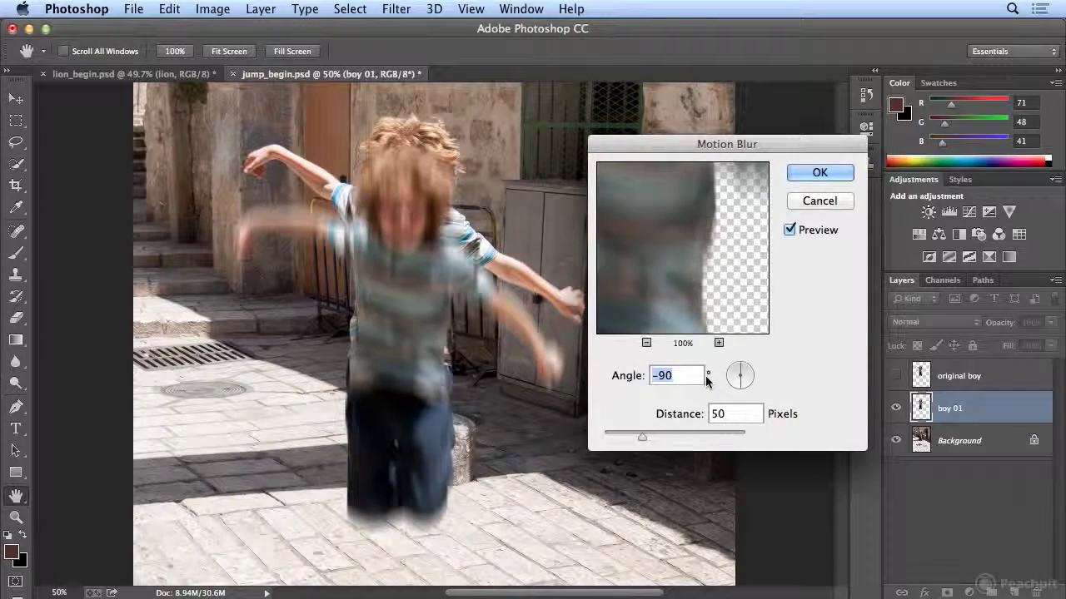
text(0)
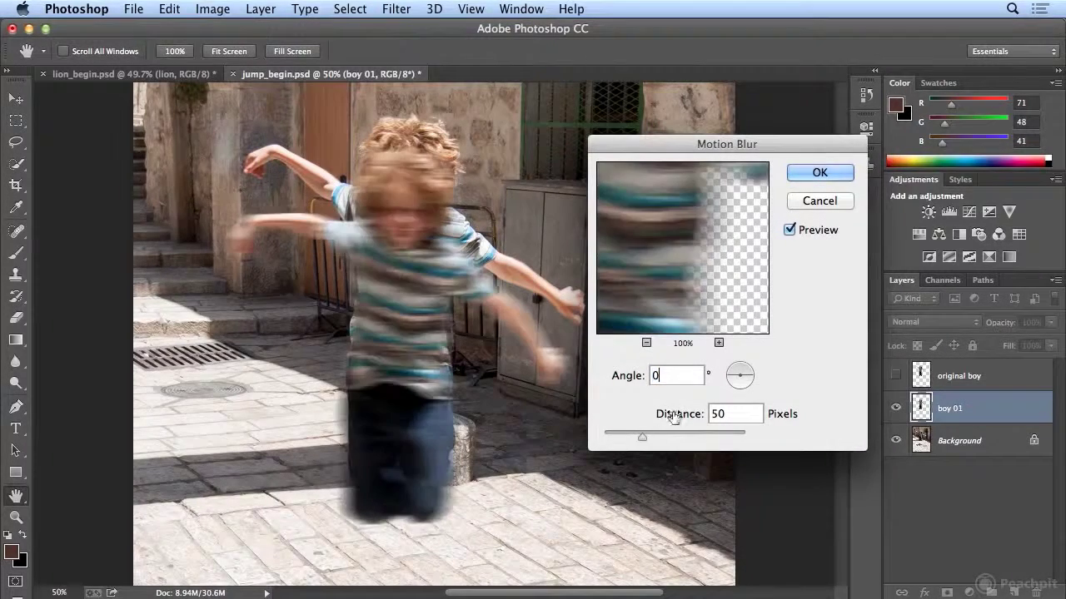
mouse_move(642, 436)
mouse_down()
mouse_move(604, 439)
mouse_move(631, 441)
mouse_up()
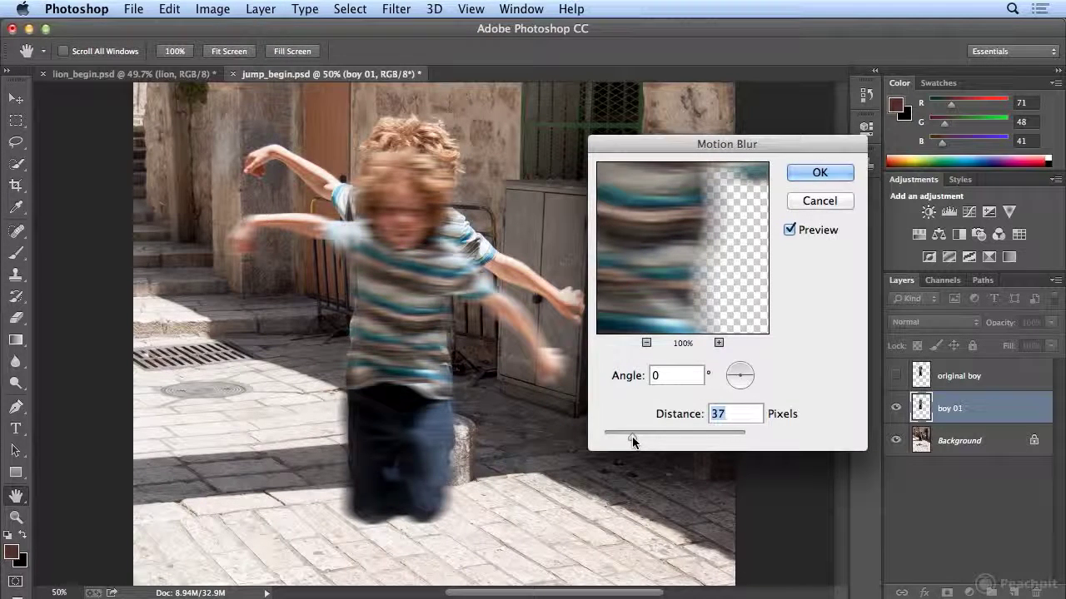
- Set the Motion Blur angle to 90° and the distance to 75 pixels, and apply the filter
double_click(658, 375)
text(90)
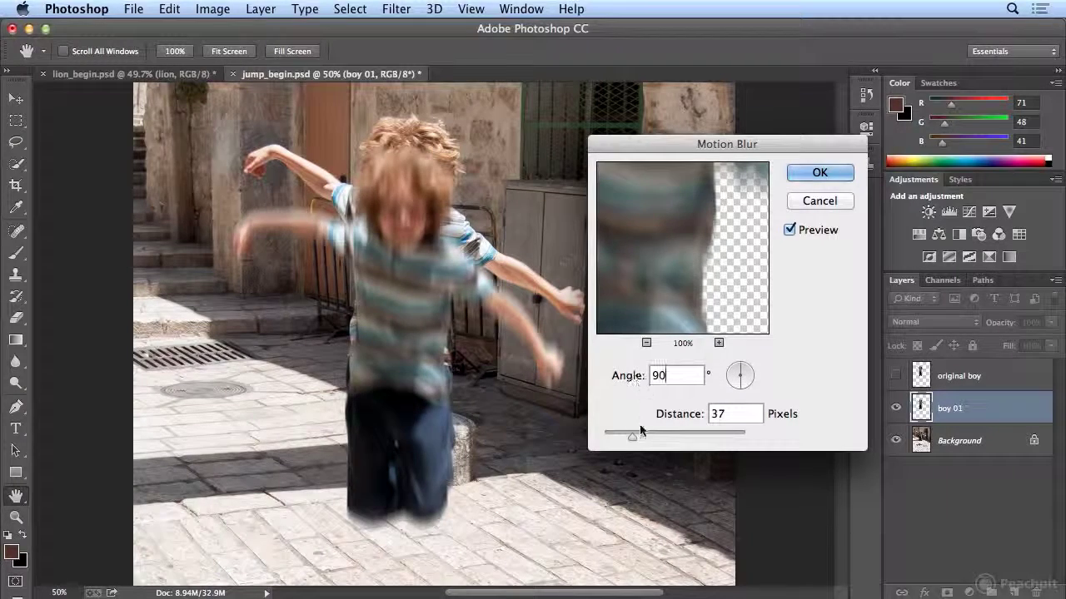
mouse_move(634, 436)
mouse_down()
mouse_move(657, 432)
mouse_move(647, 430)
mouse_up()
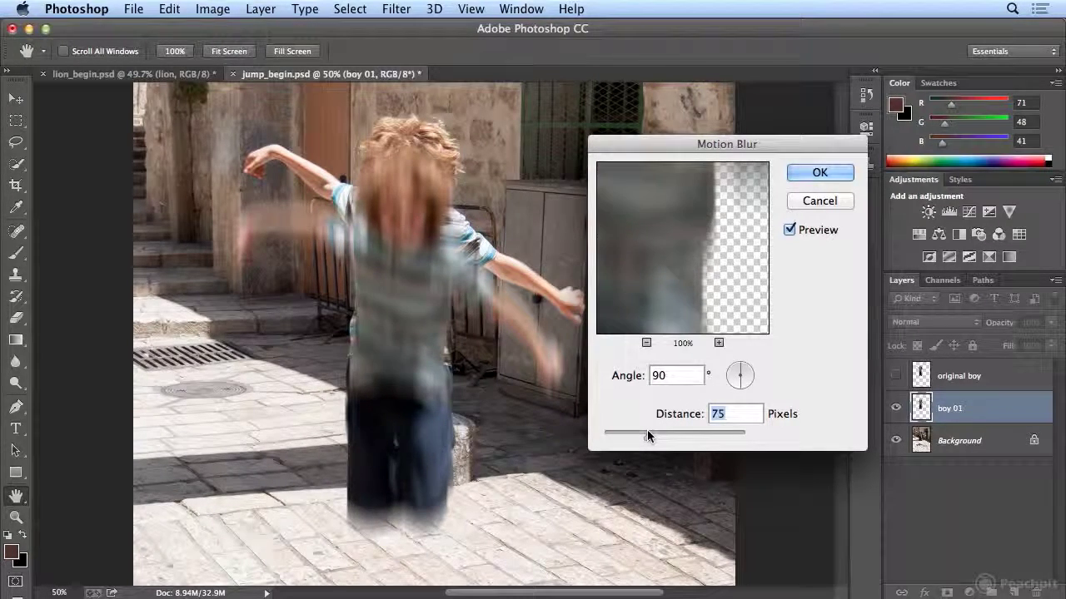
click(818, 170)
- Move the blurred boy 01 layer up to align with the boy in the Background, and show the original boy layer
key(v)
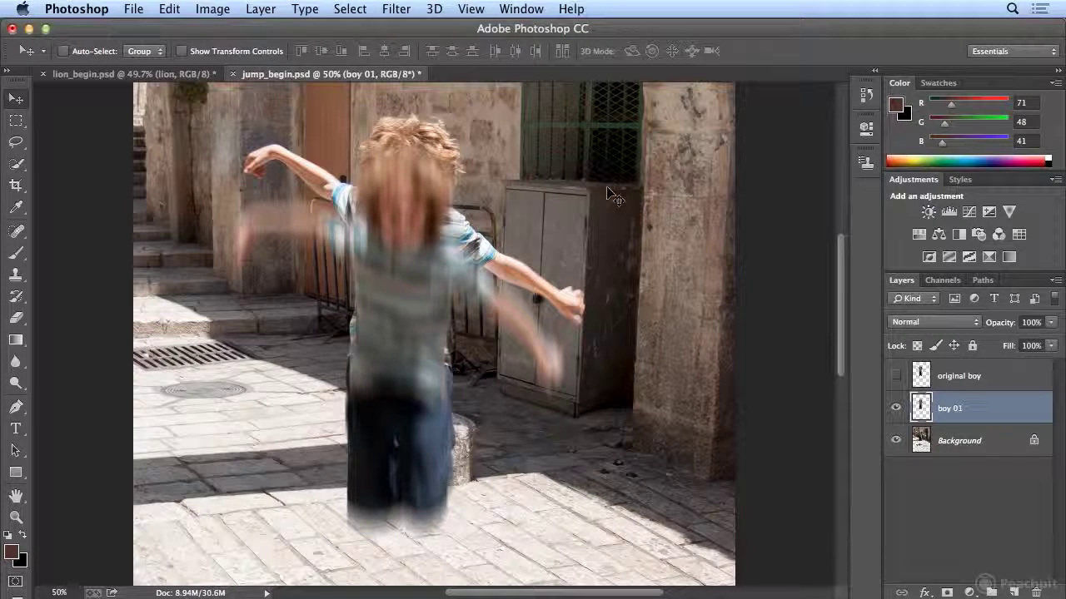
drag(410, 234, 409, 209)
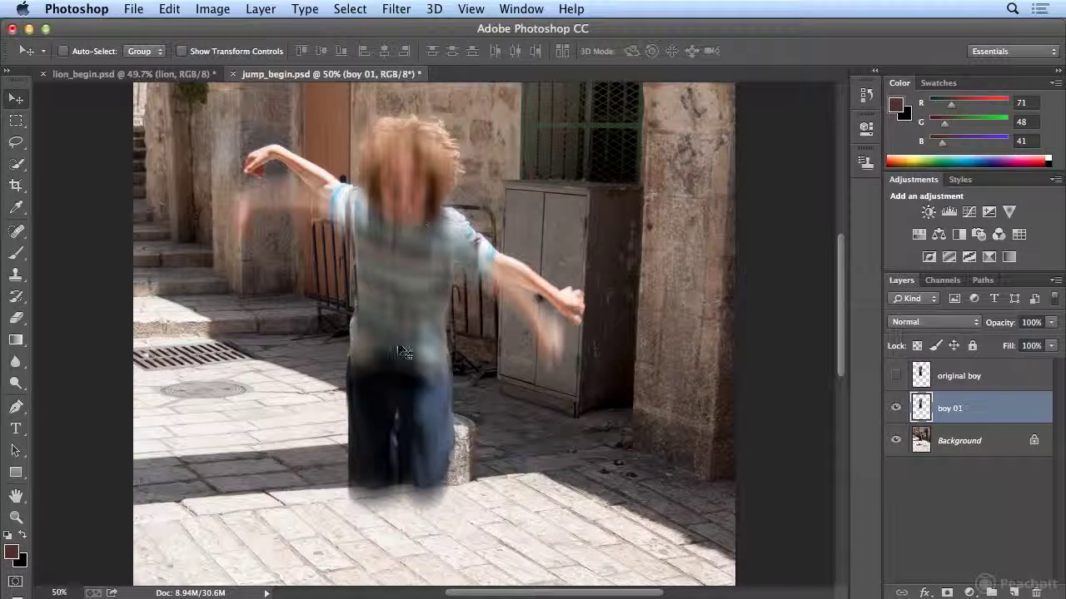
drag(408, 441, 408, 443)
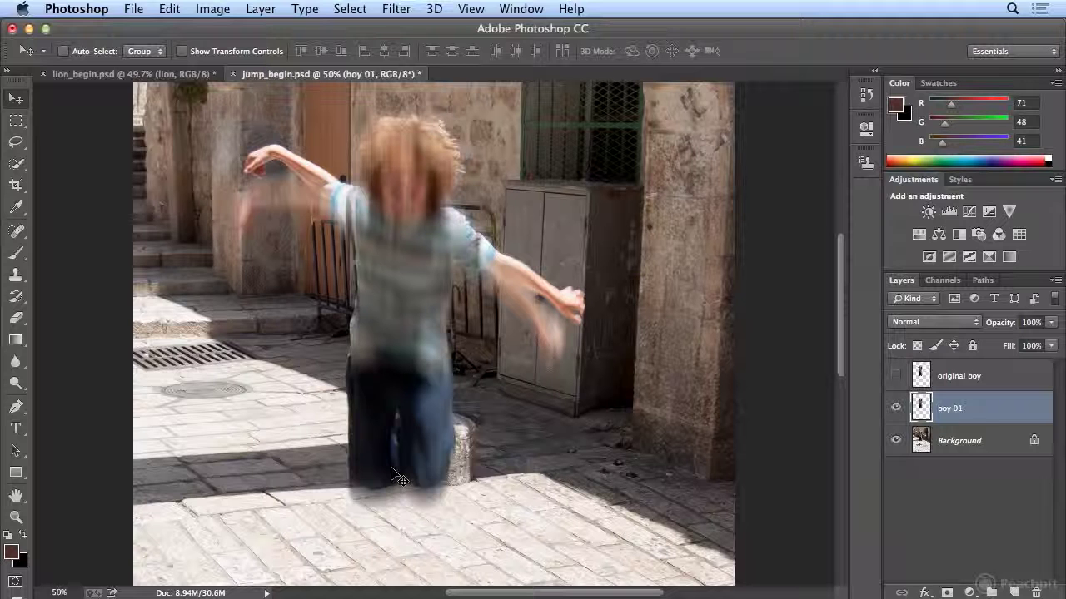
click(895, 377)
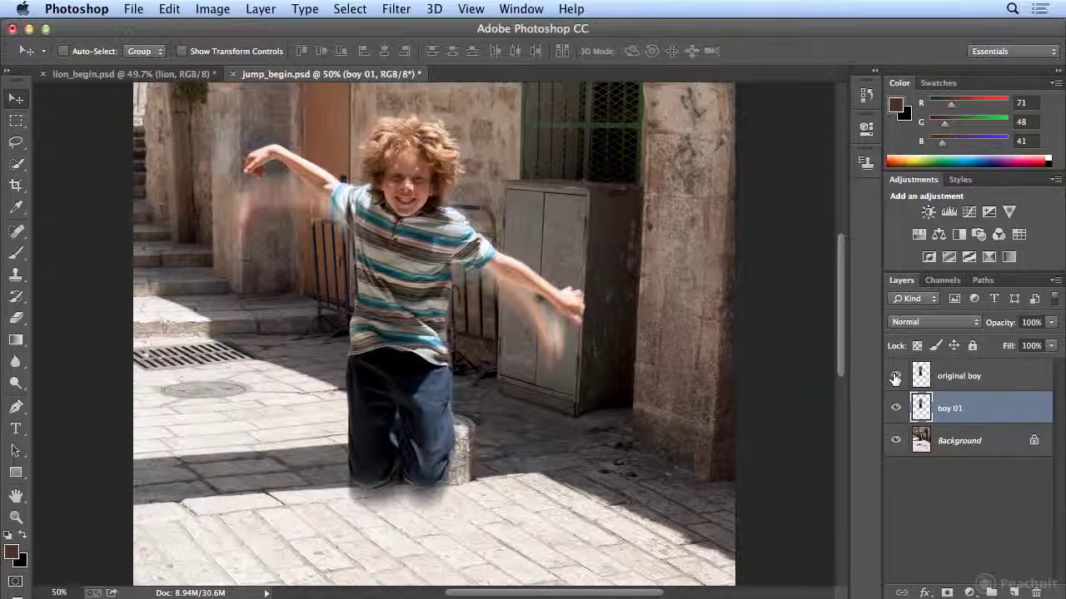
key(super+minus)
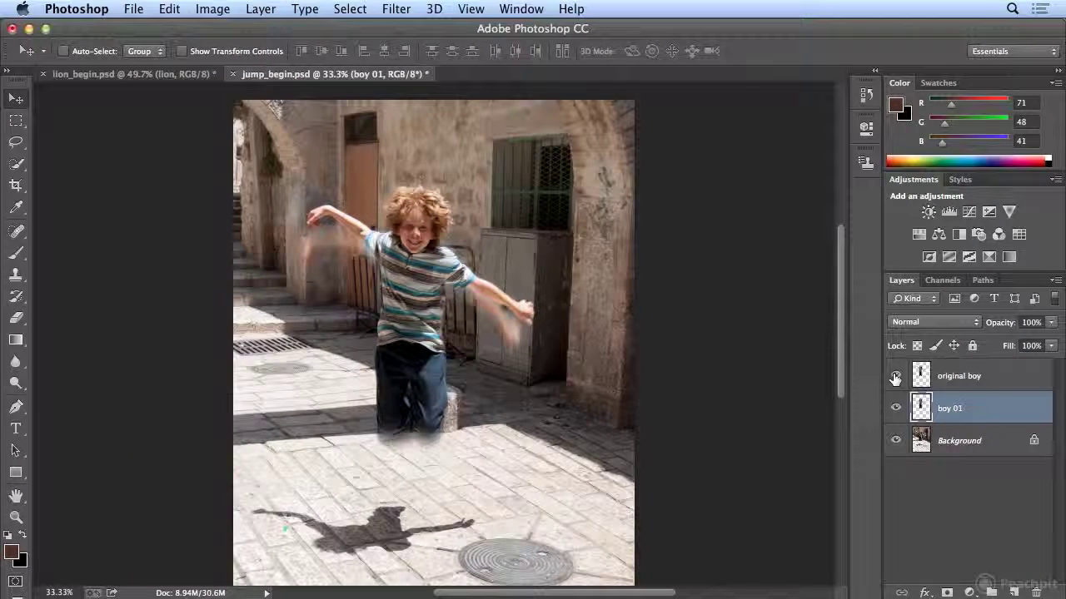